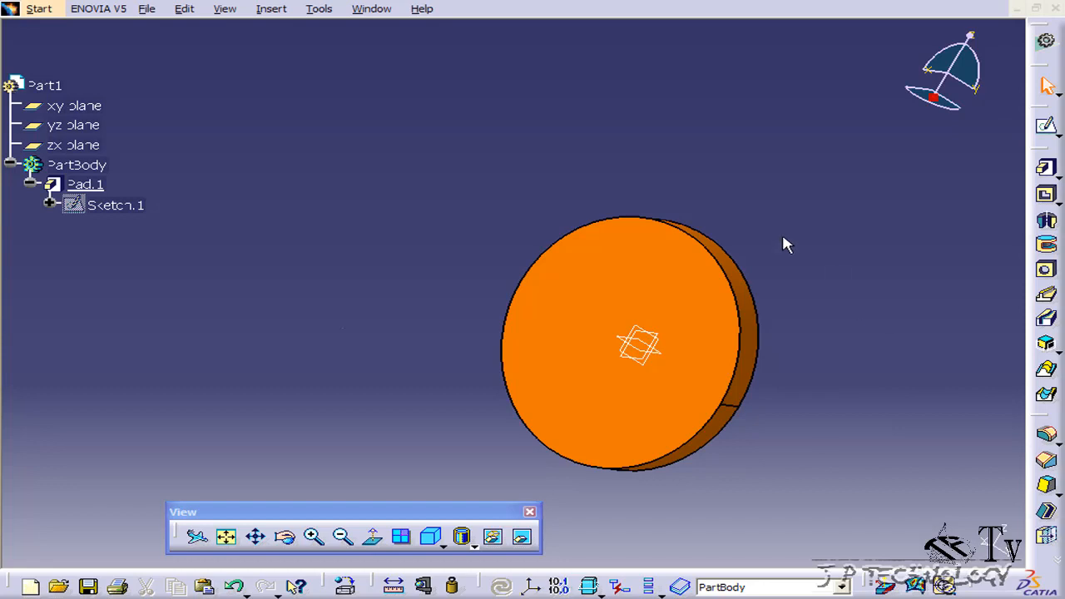
click(271, 9)
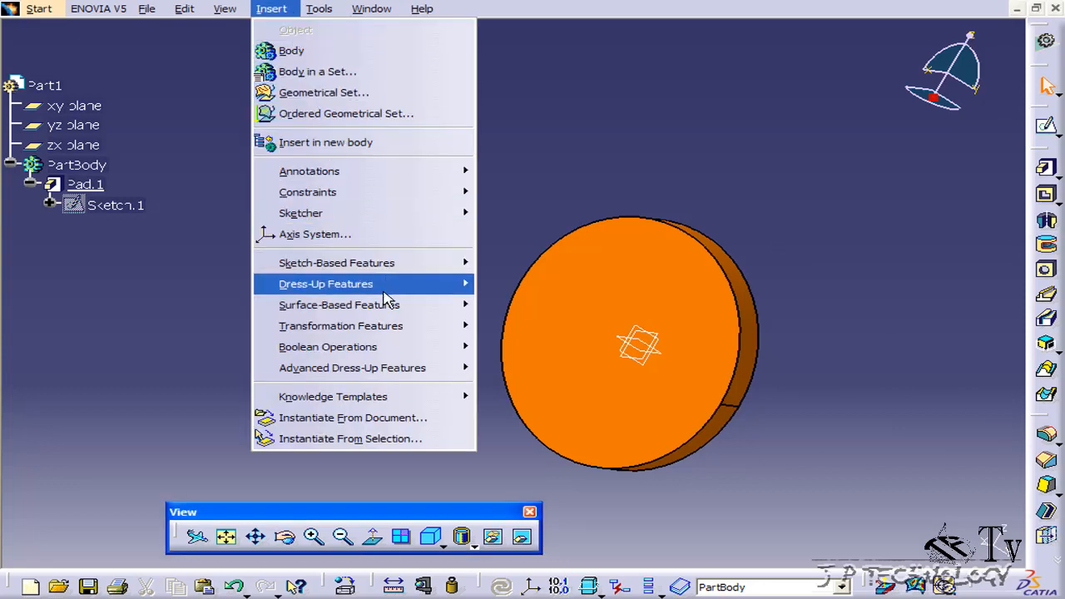
mouse_move(381, 313)
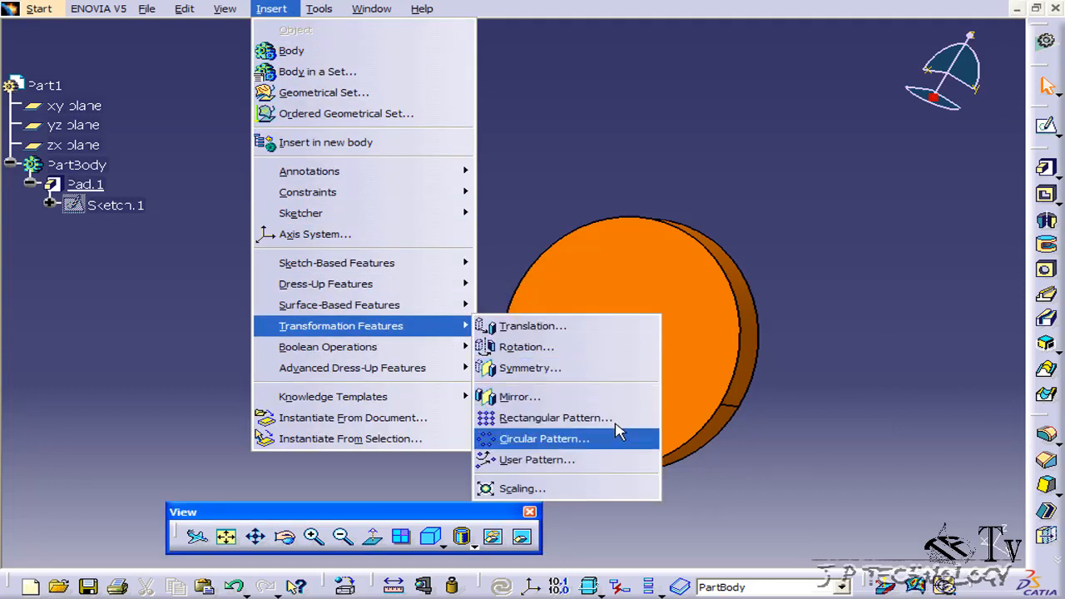
click(587, 441)
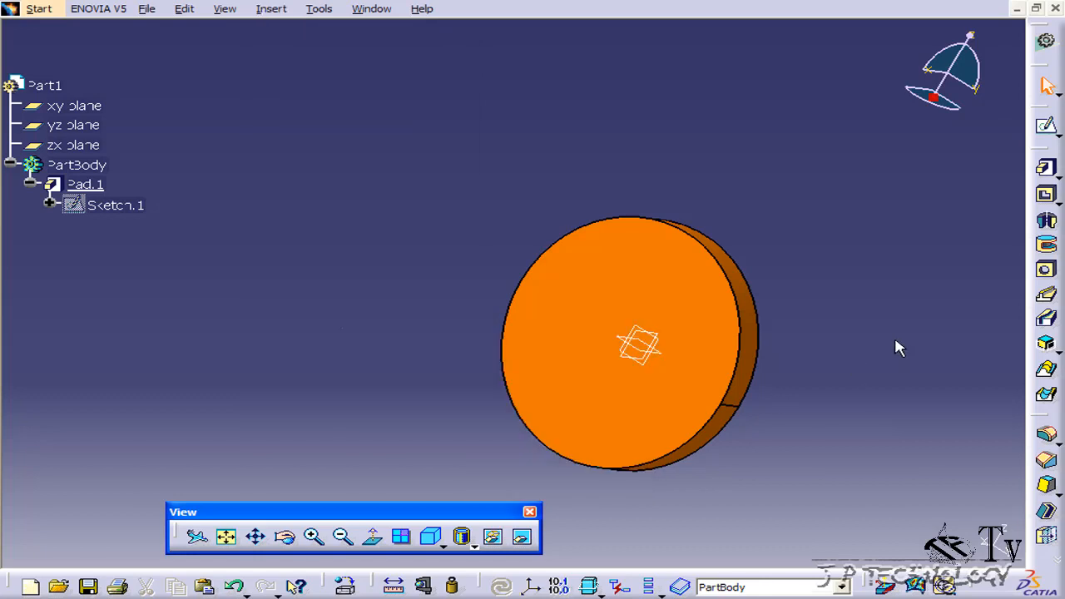
- Start a sketch on the disc's front face and draw a circle about 33 mm in diameter on the vertical axis above the centre
click(732, 328)
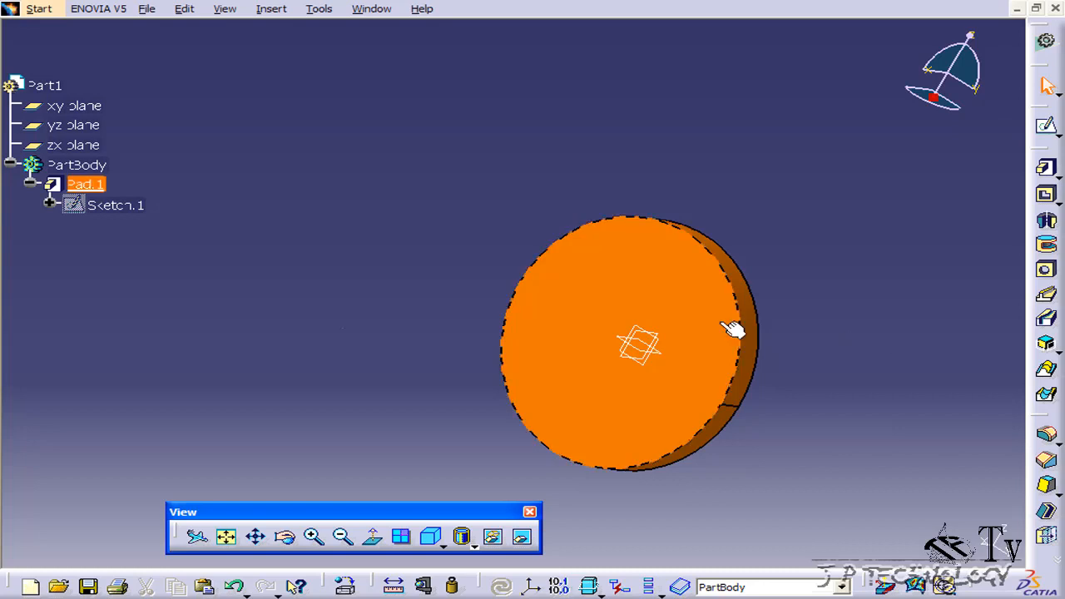
middle_drag(653, 294, 713, 295)
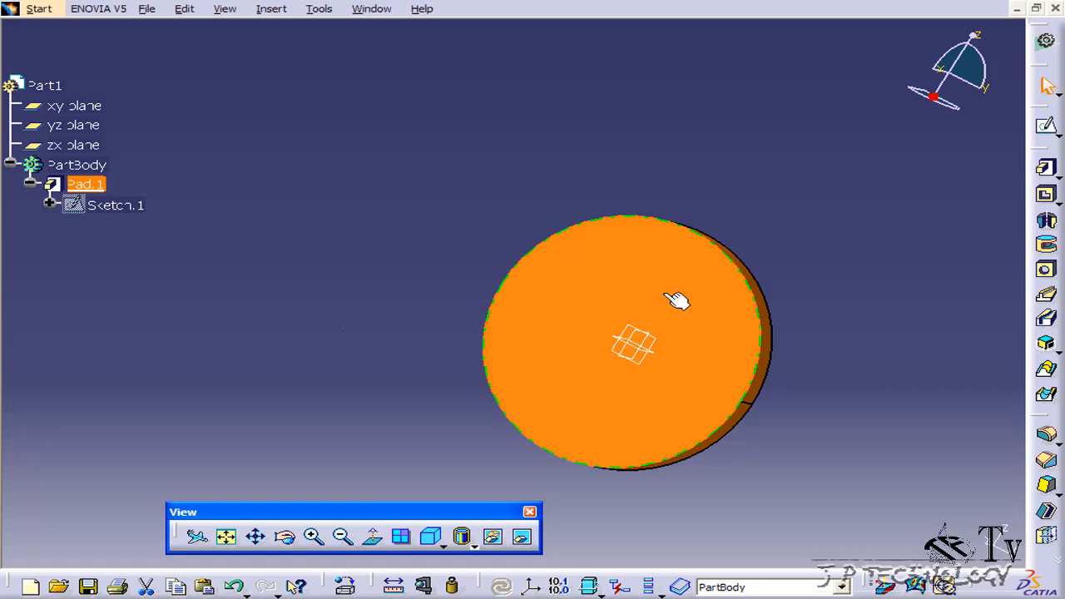
click(1045, 125)
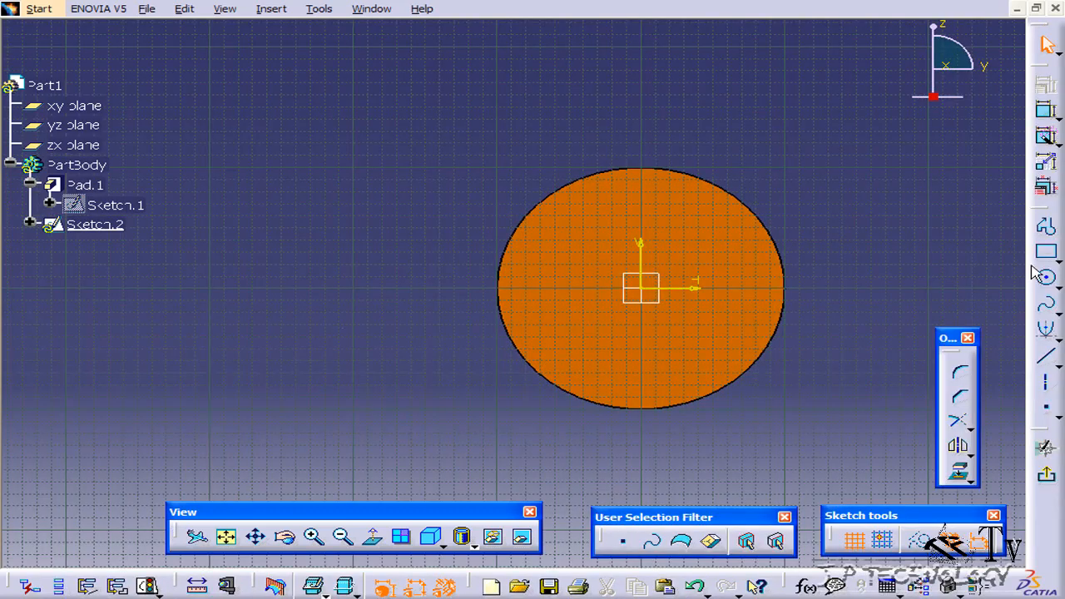
click(1048, 281)
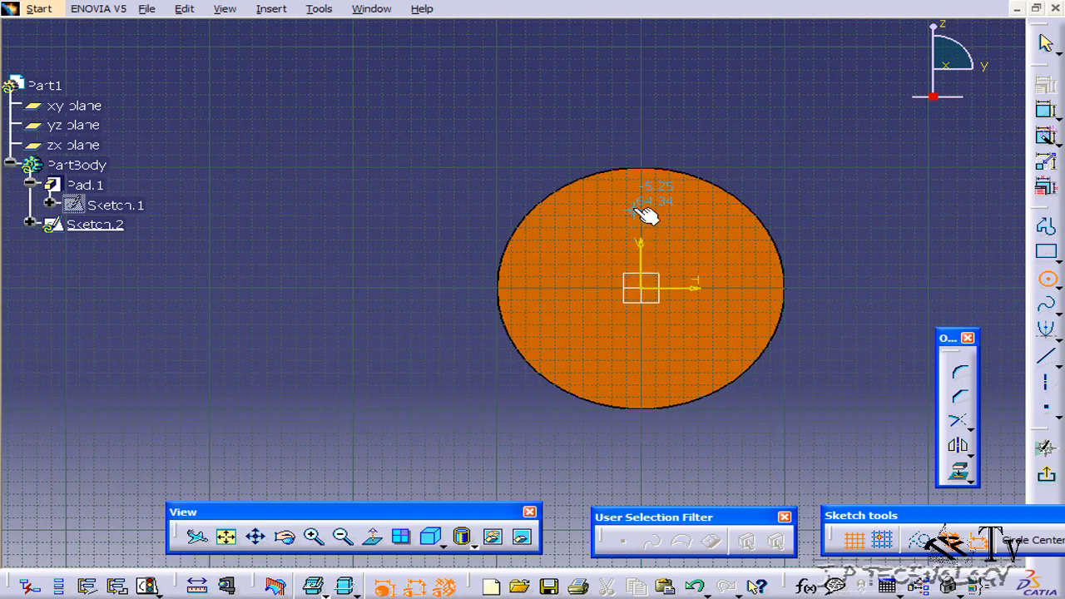
click(641, 231)
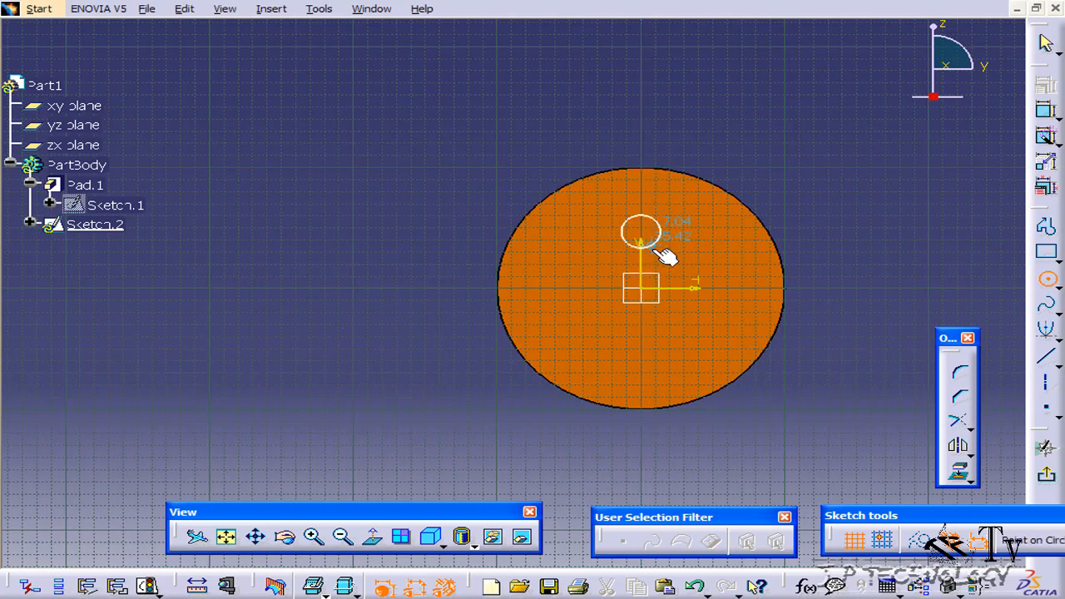
click(661, 242)
- Dimension the small circle and set its diameter to 15 mm
click(1044, 115)
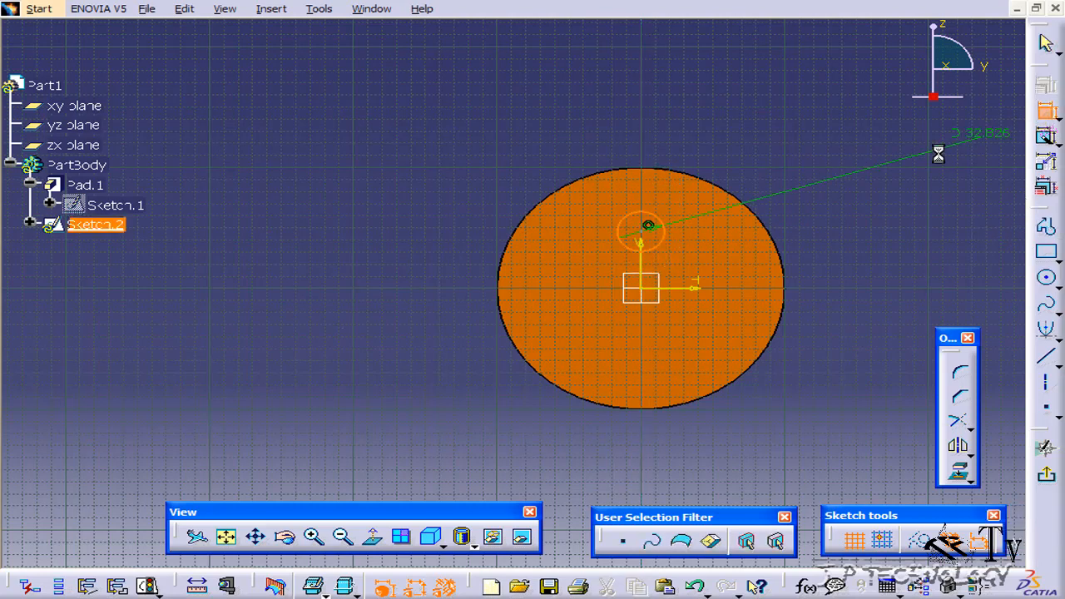
double_click(867, 162)
text(1)
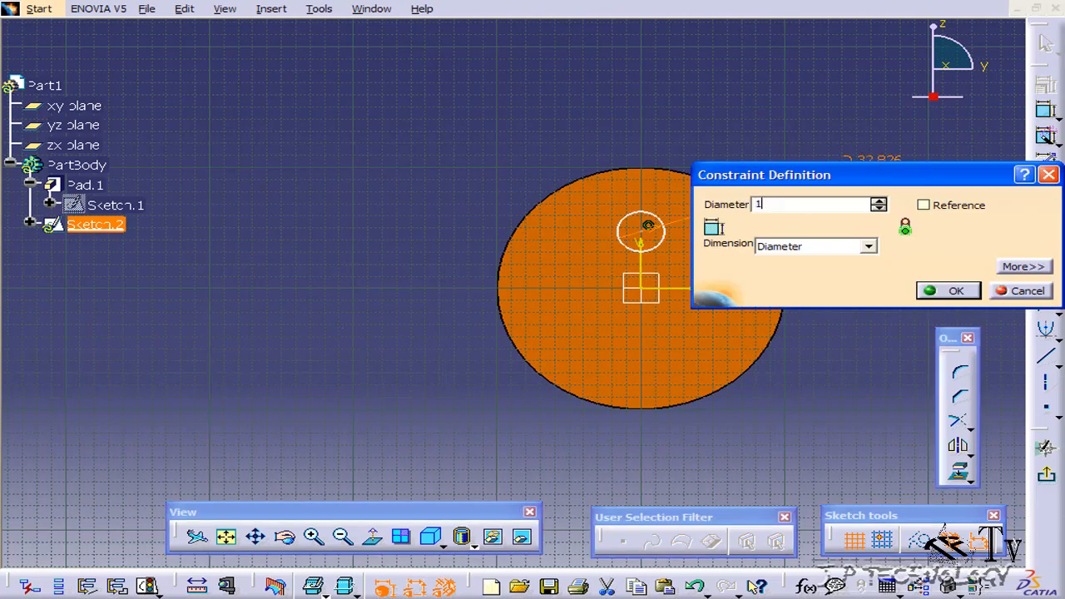
text(5)
key(Return)
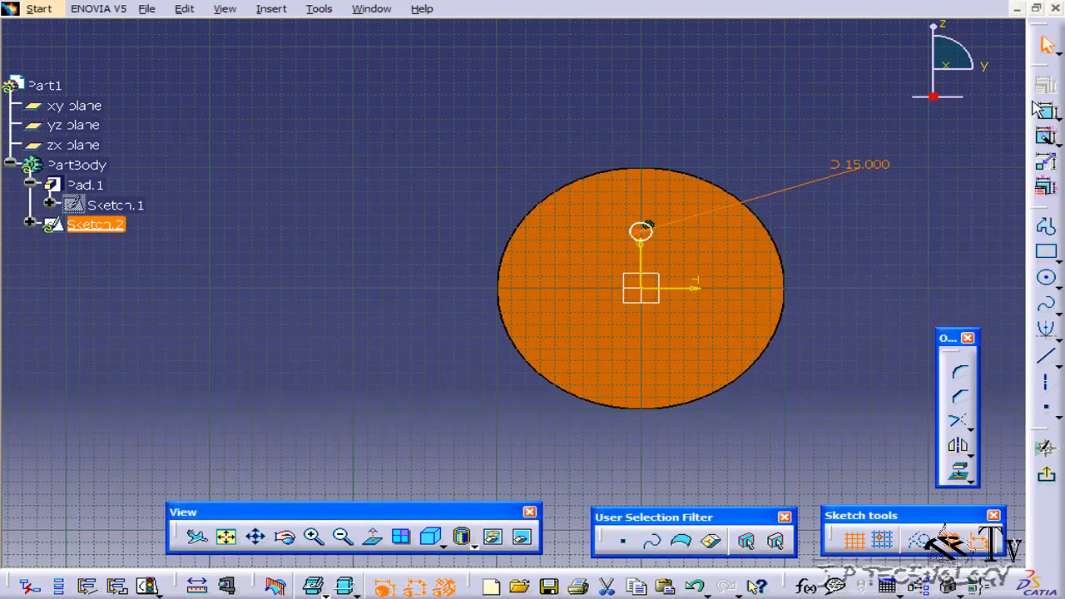
- Dimension the distance from the horizontal axis to the small circle's centre and set it to 50 mm
mouse_move(679, 273)
ctrl+middle_down()
mouse_move(649, 162)
mouse_move(601, 268)
ctrl+middle_up()
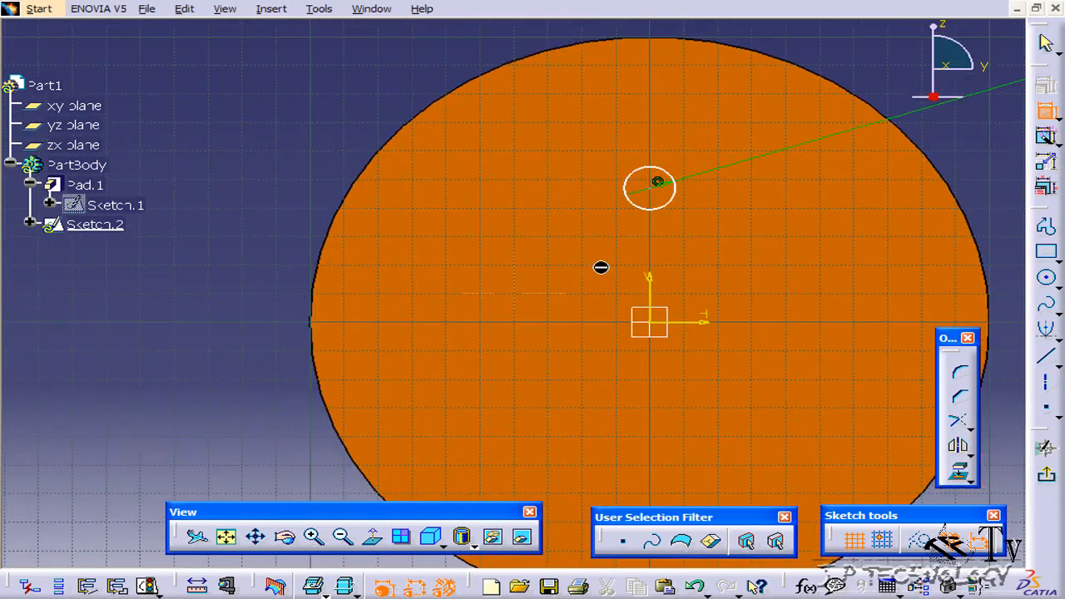
click(691, 324)
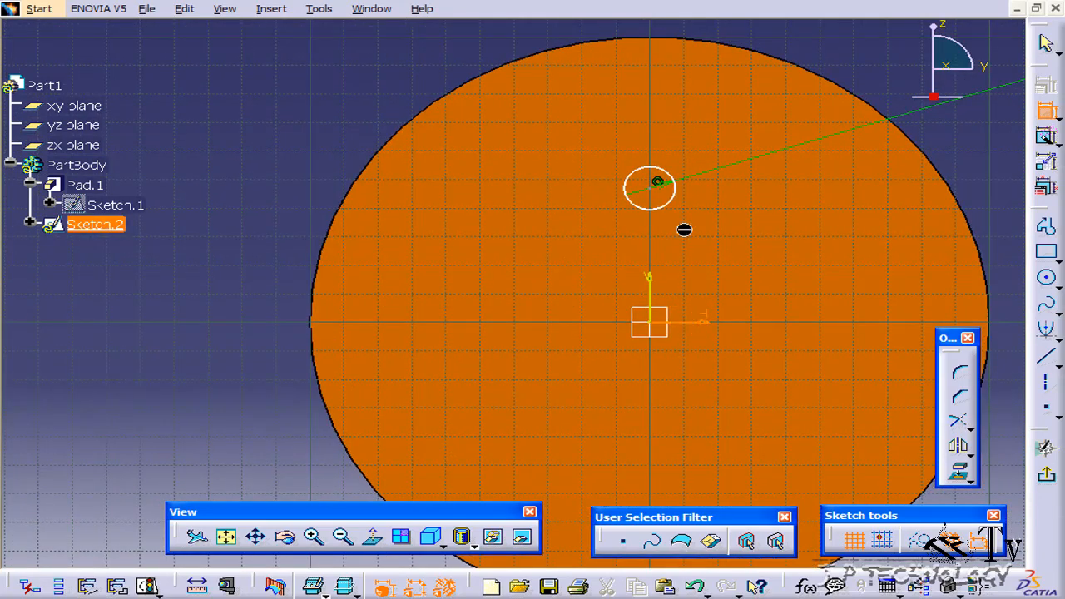
click(654, 188)
click(851, 269)
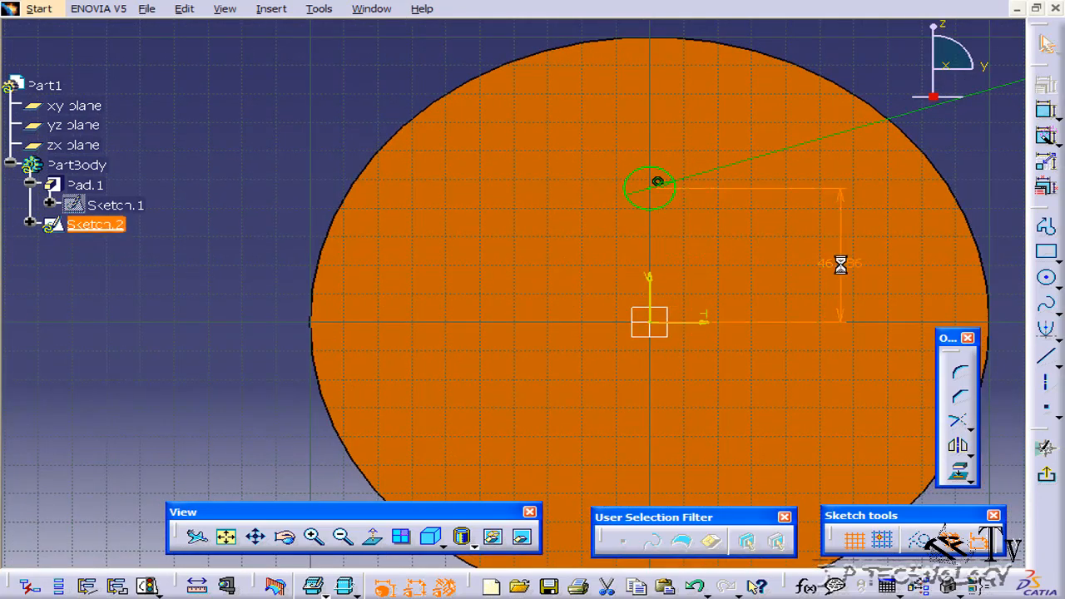
double_click(841, 263)
text(50)
key(Return)
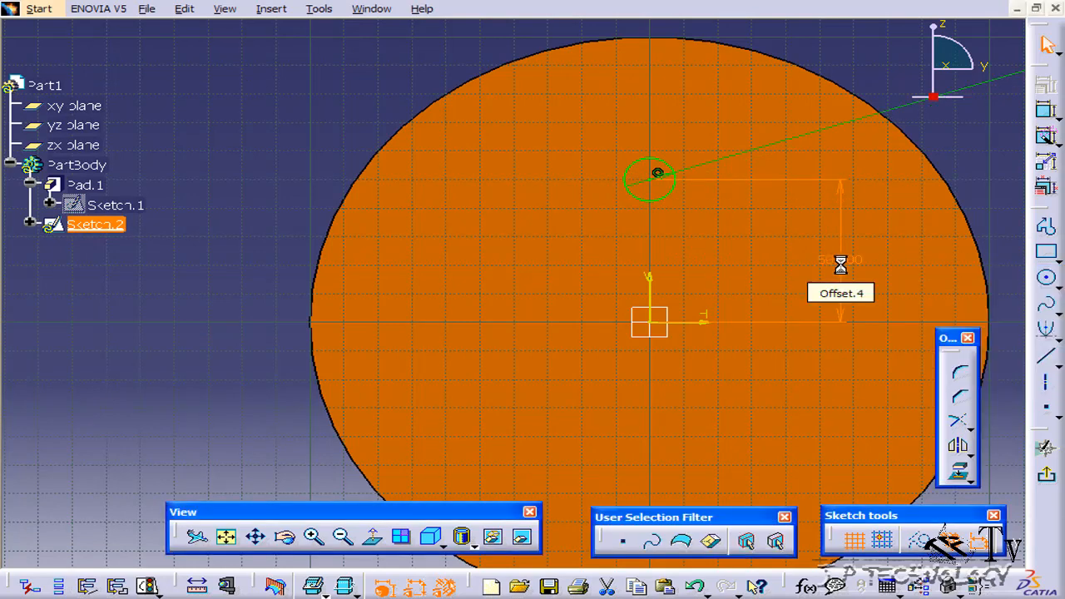
- Finish the sketch and cut its circle into the disc as a 20 mm deep pocket
click(1050, 476)
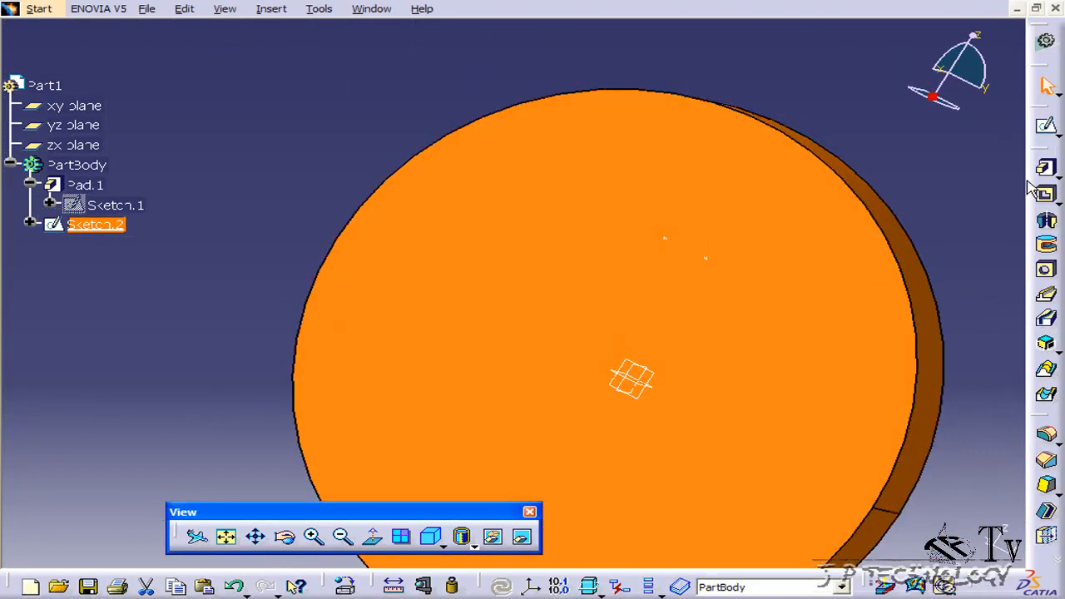
click(1045, 193)
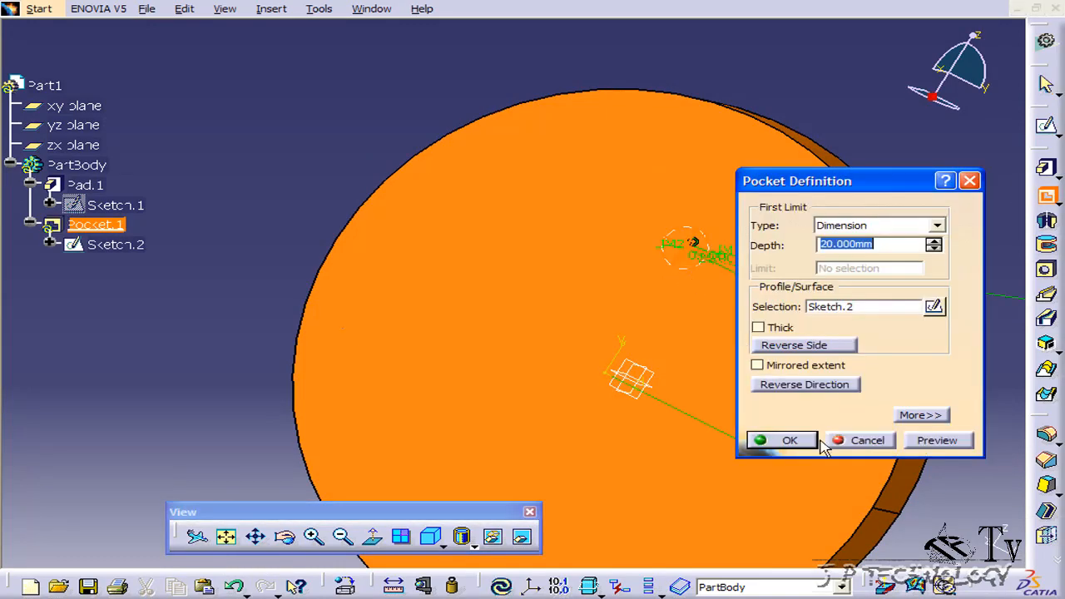
click(782, 442)
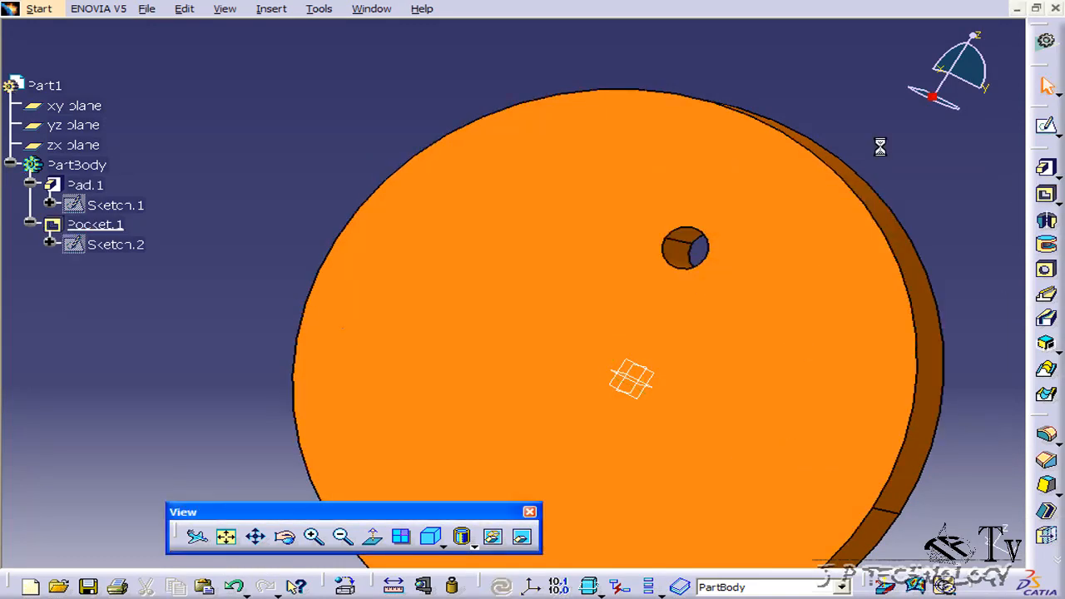
- Sketch a horizontal line on the xy plane along the disc's central axis, extending past both faces, and finish the sketch
middle_drag(754, 191, 676, 349)
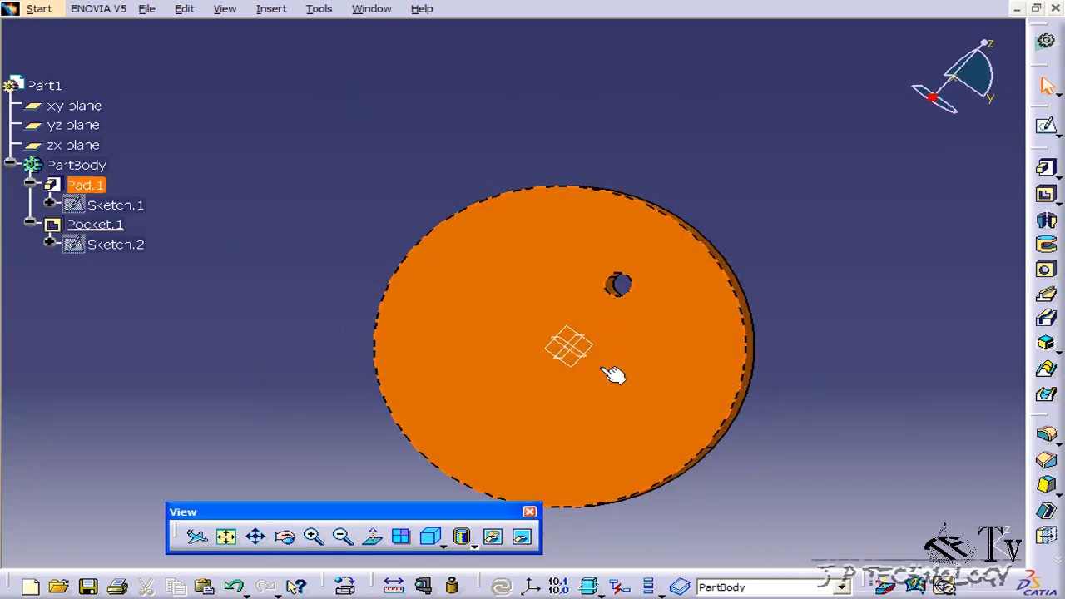
middle_drag(611, 374, 478, 229)
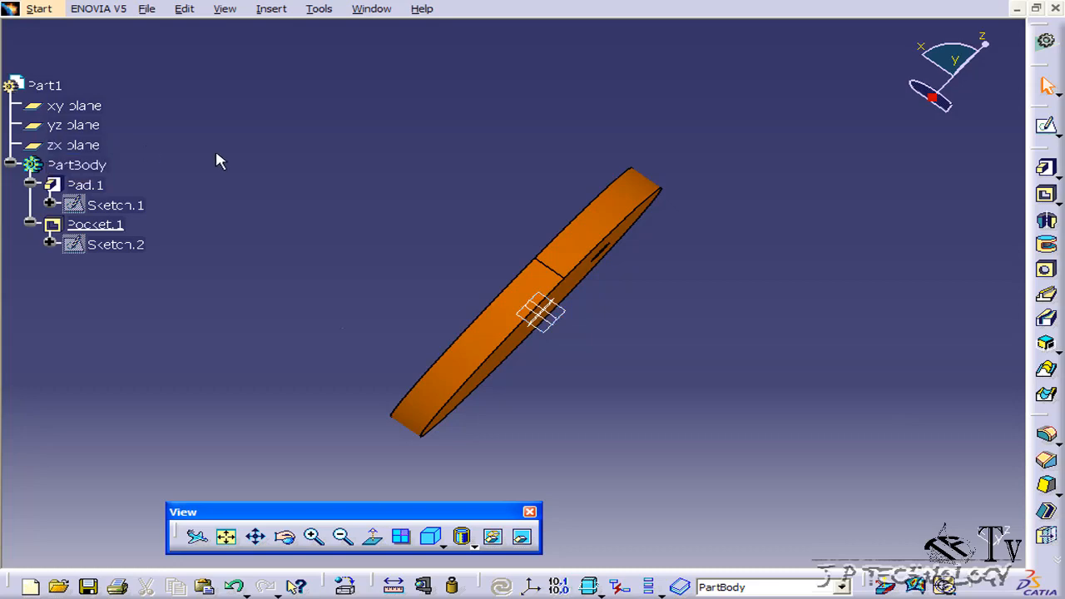
middle_drag(217, 159, 369, 228)
click(75, 105)
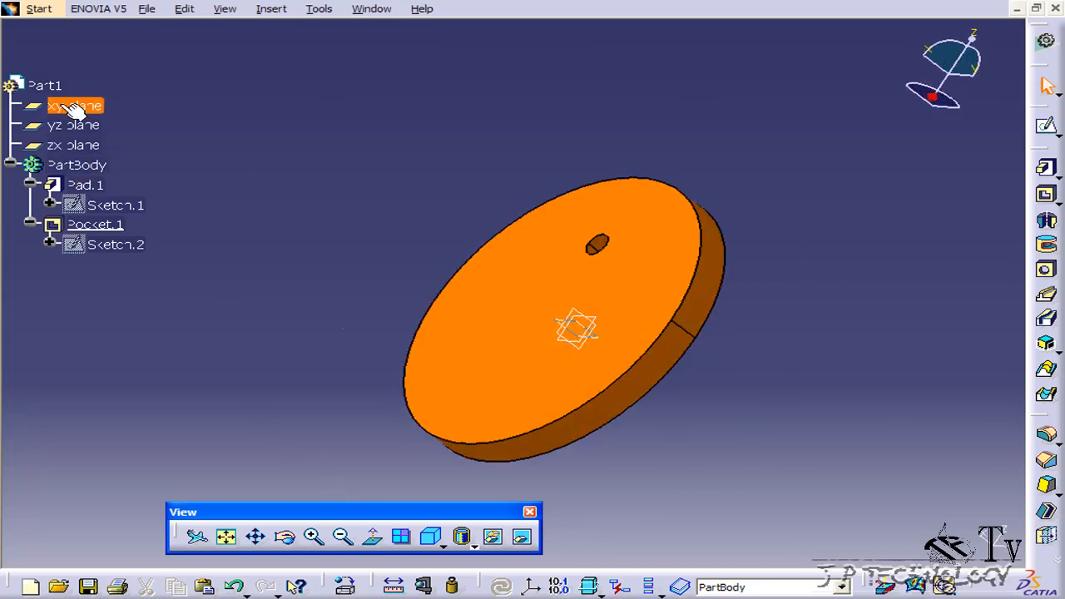
click(1046, 125)
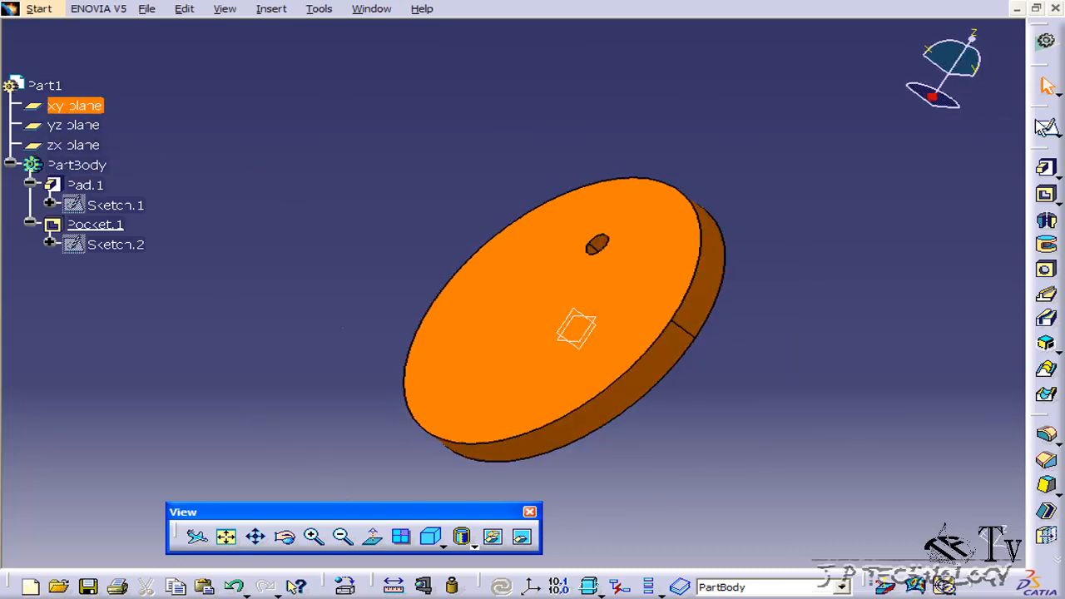
click(1045, 357)
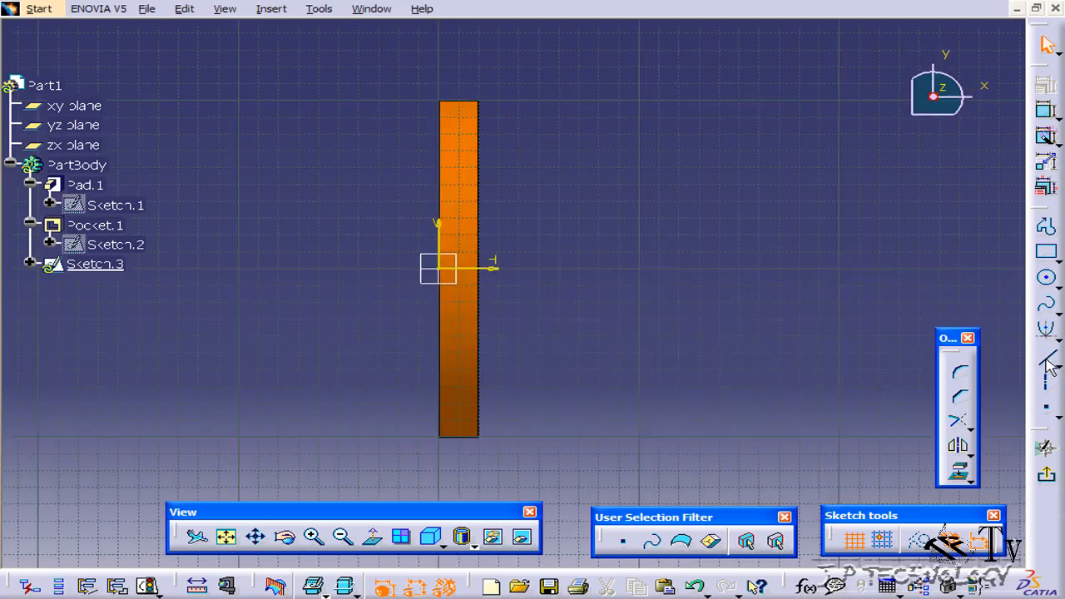
click(251, 268)
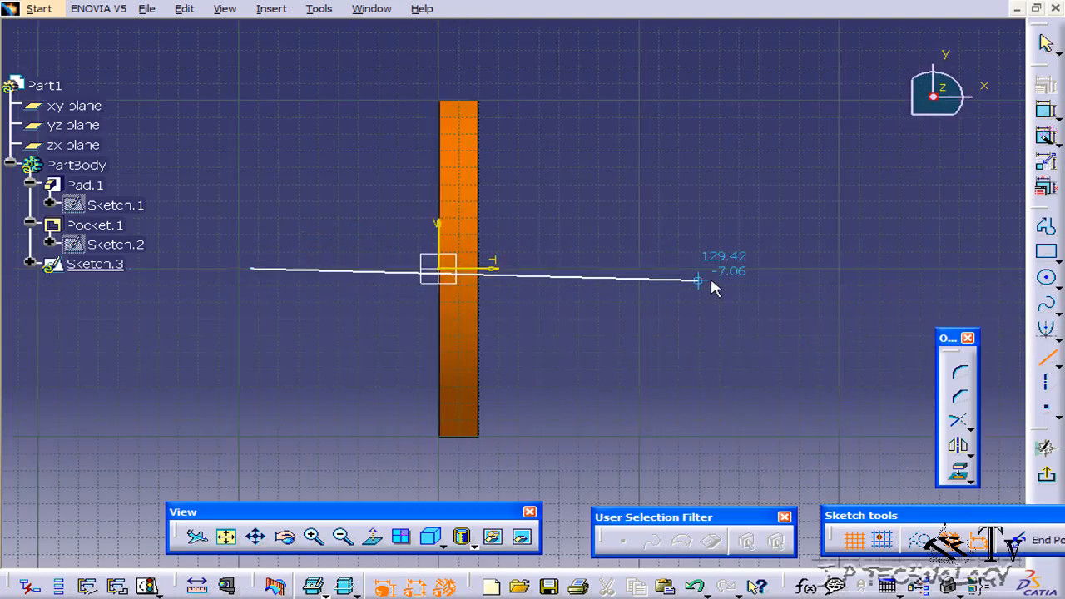
click(732, 268)
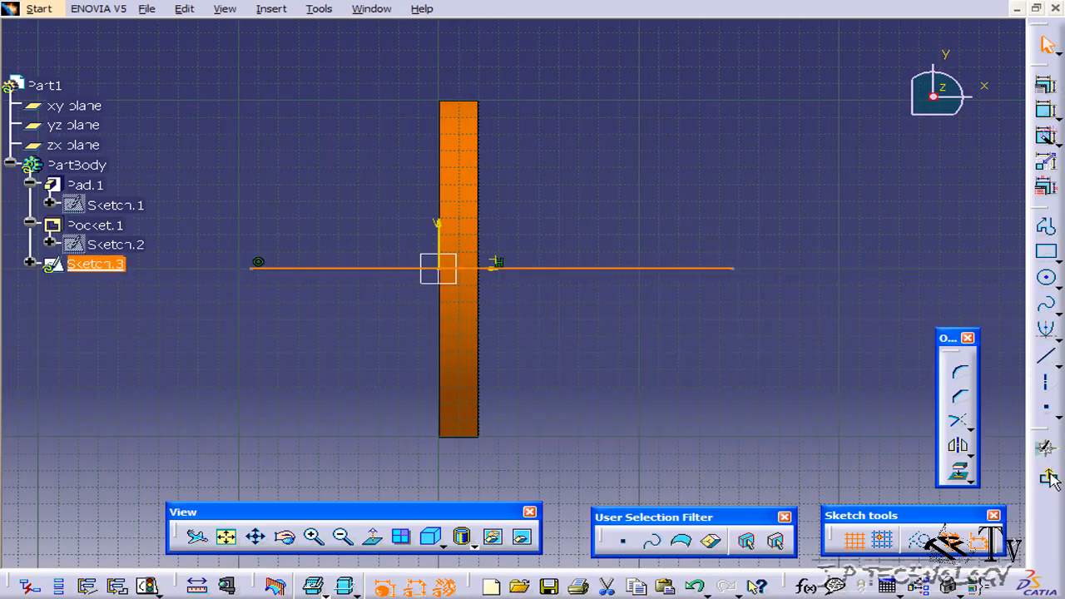
click(1046, 473)
click(480, 134)
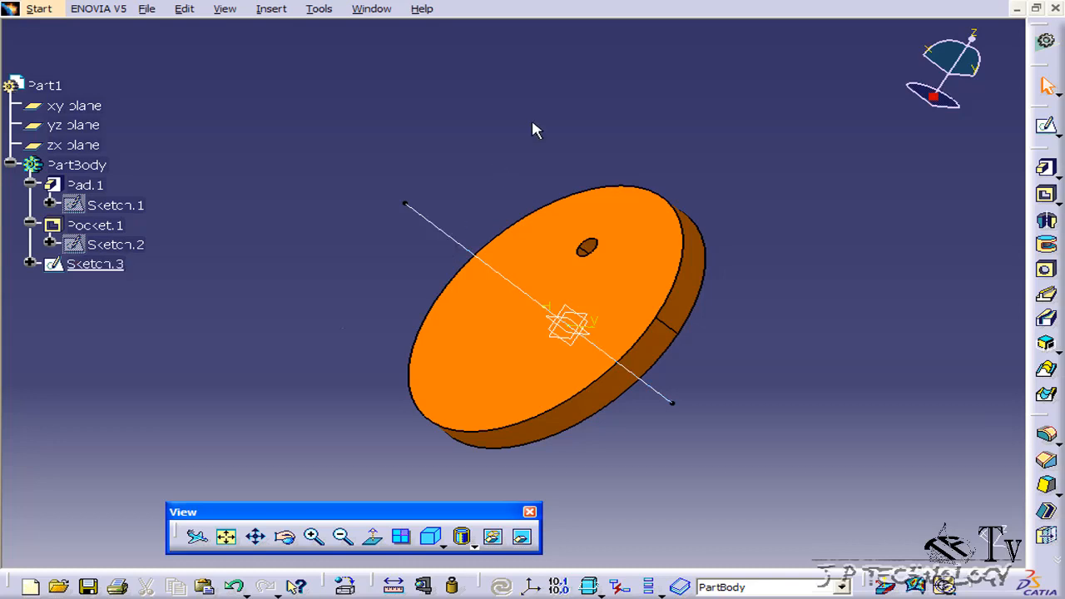
- Start a circular pattern with Pocket.1 as the object and the sketched axis line as the reference element
click(277, 10)
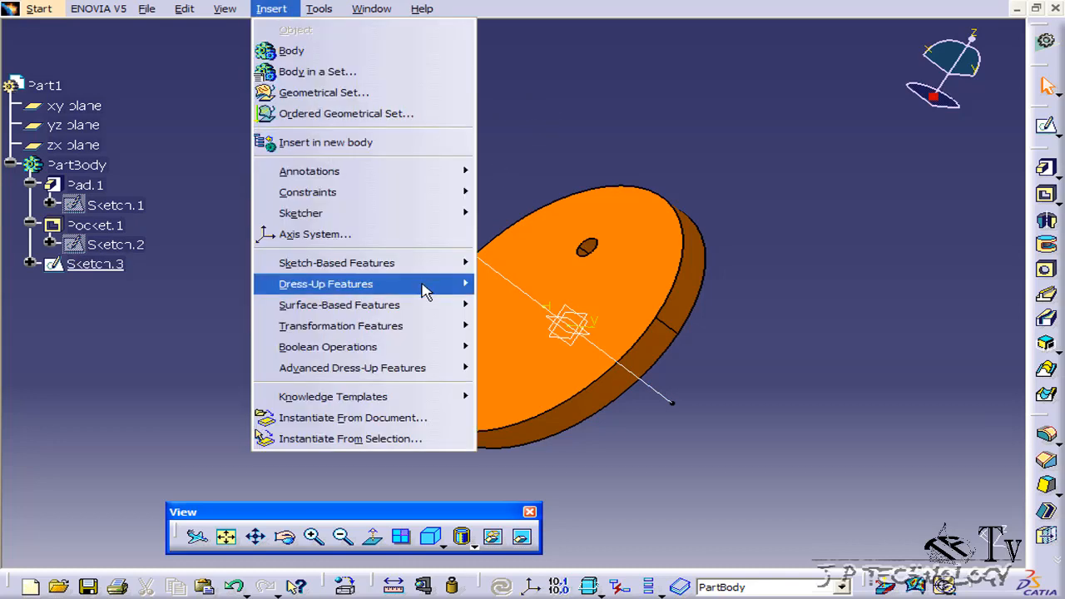
mouse_move(423, 326)
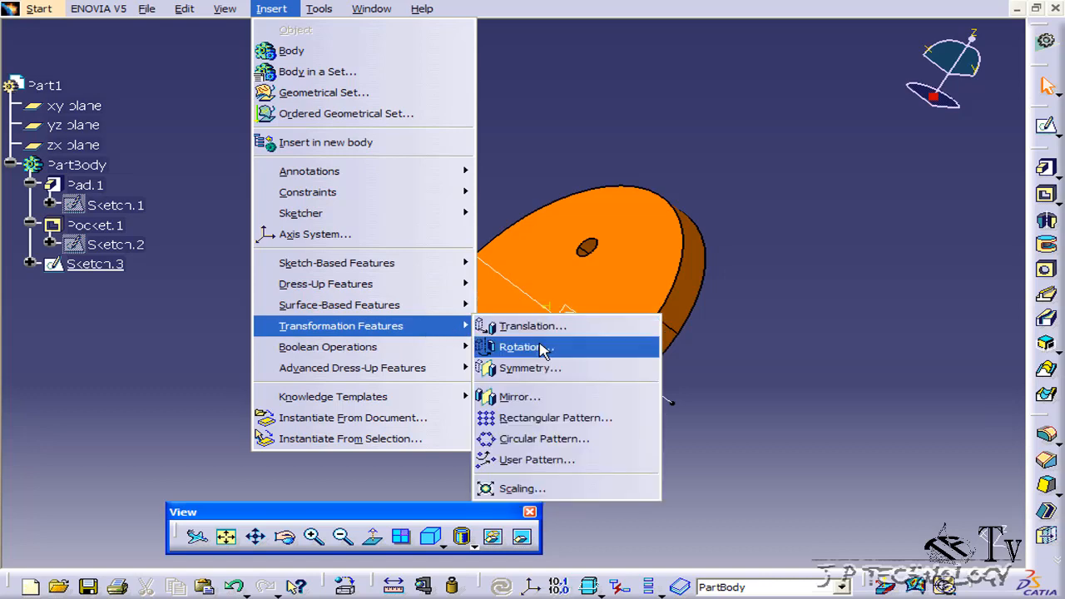
click(617, 438)
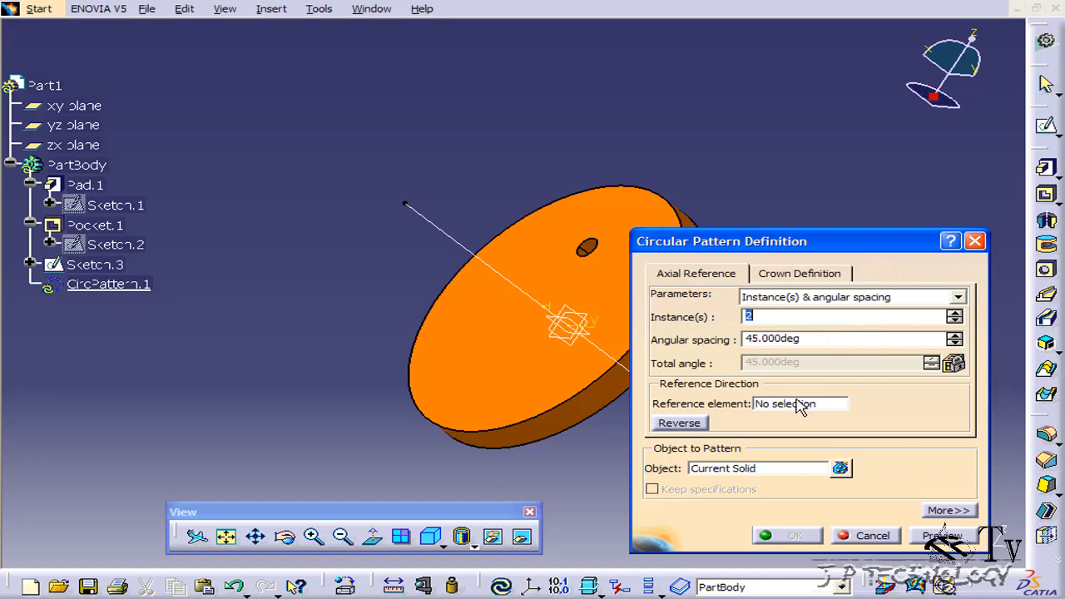
click(740, 469)
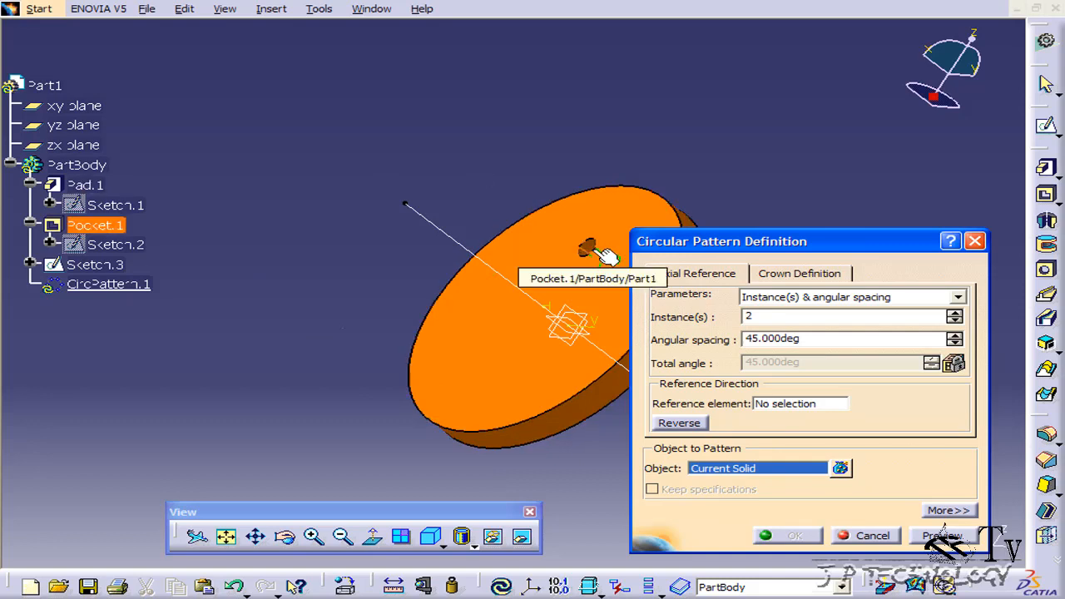
click(105, 231)
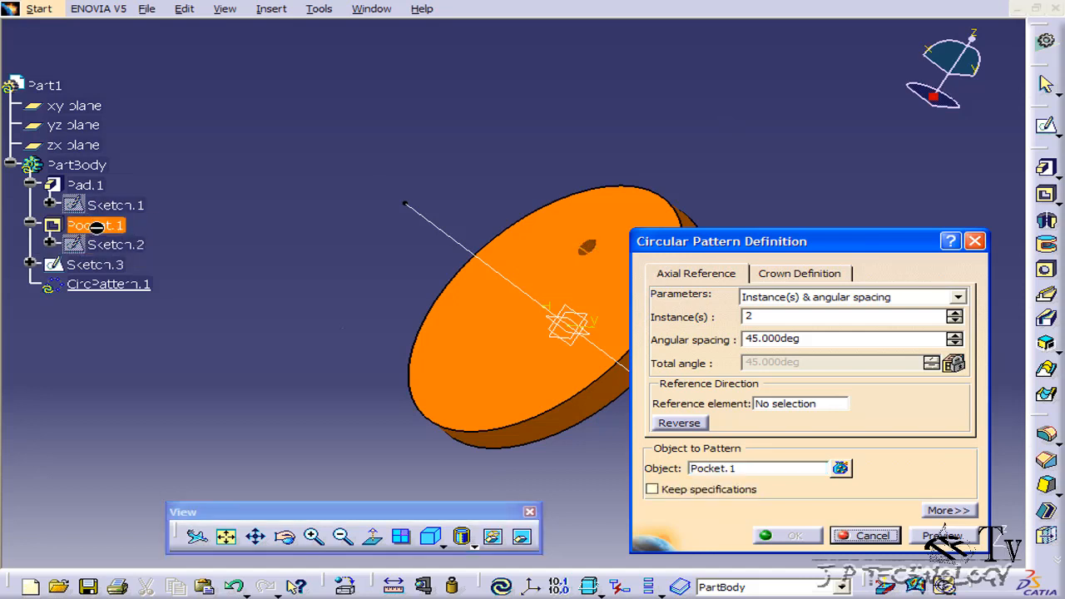
click(786, 403)
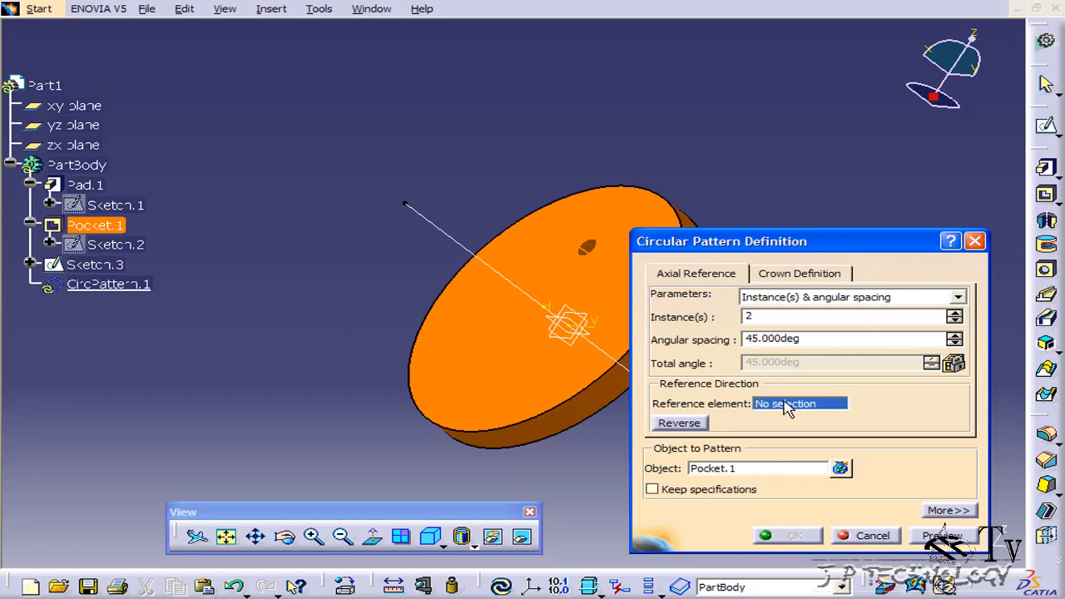
click(433, 222)
mouse_move(405, 205)
middle_down()
mouse_move(416, 325)
mouse_move(469, 411)
mouse_move(396, 274)
mouse_move(442, 311)
mouse_move(467, 297)
middle_up()
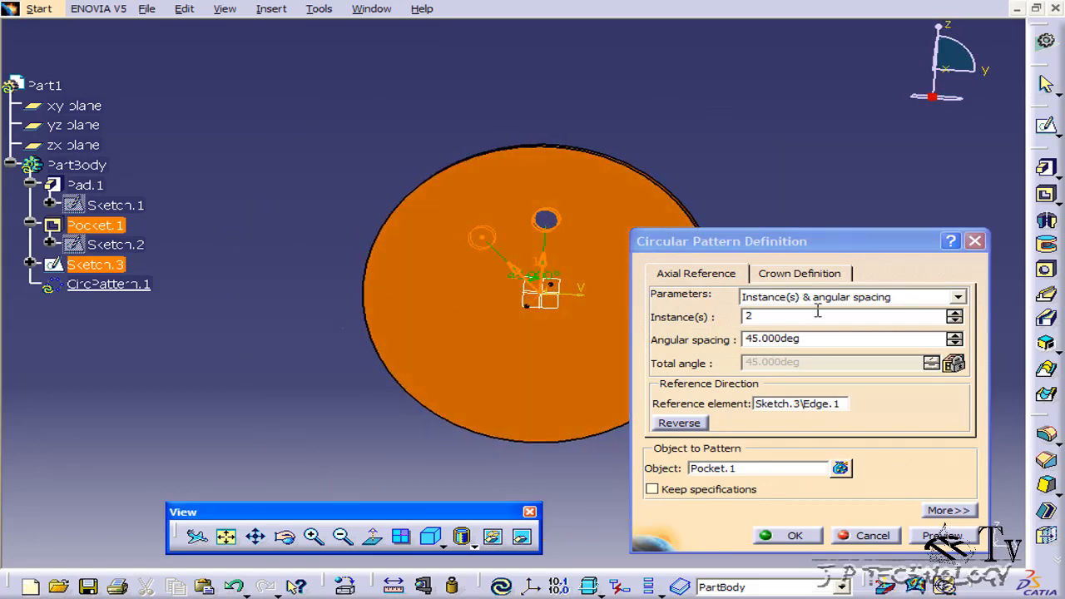
- Increase the number of instances in the circular pattern to 5
click(954, 314)
click(954, 313)
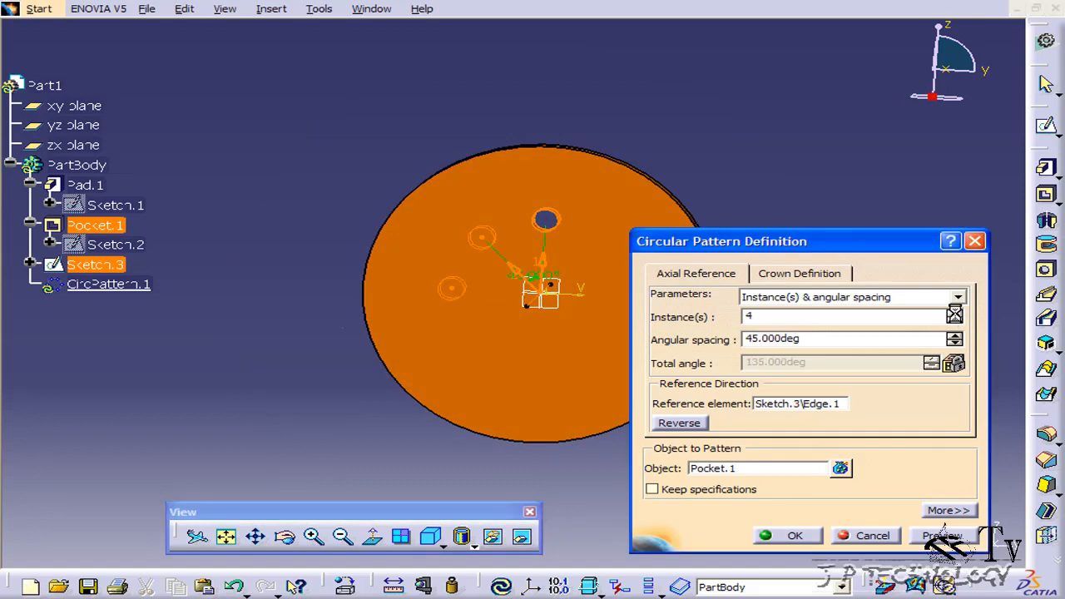
click(954, 314)
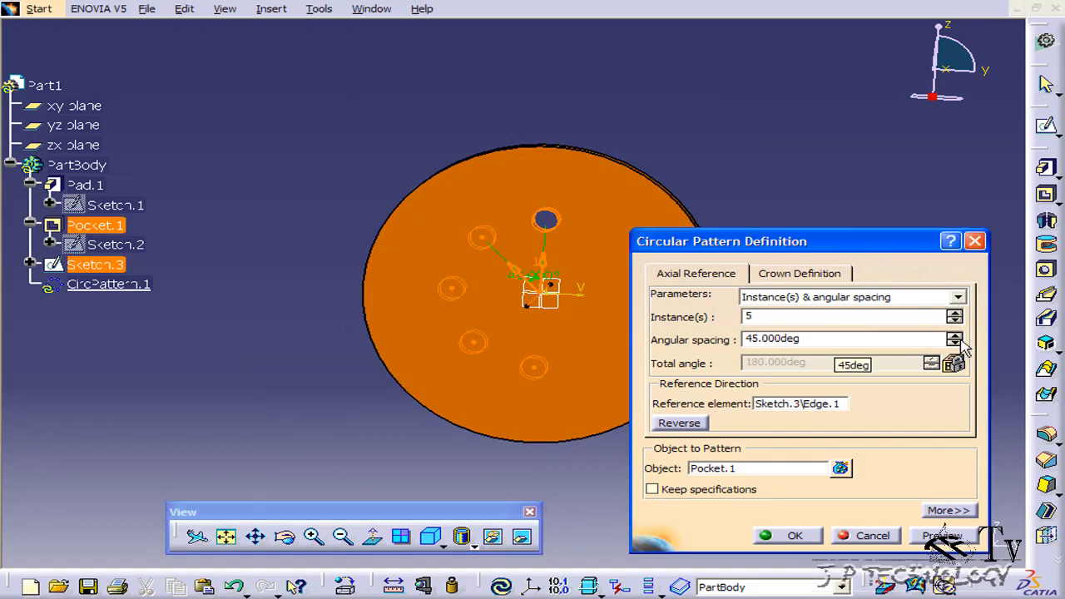
- Increase the circular pattern's angular spacing to 70 degrees
click(954, 336)
click(954, 336)
click(954, 336)
click(954, 336)
click(954, 336)
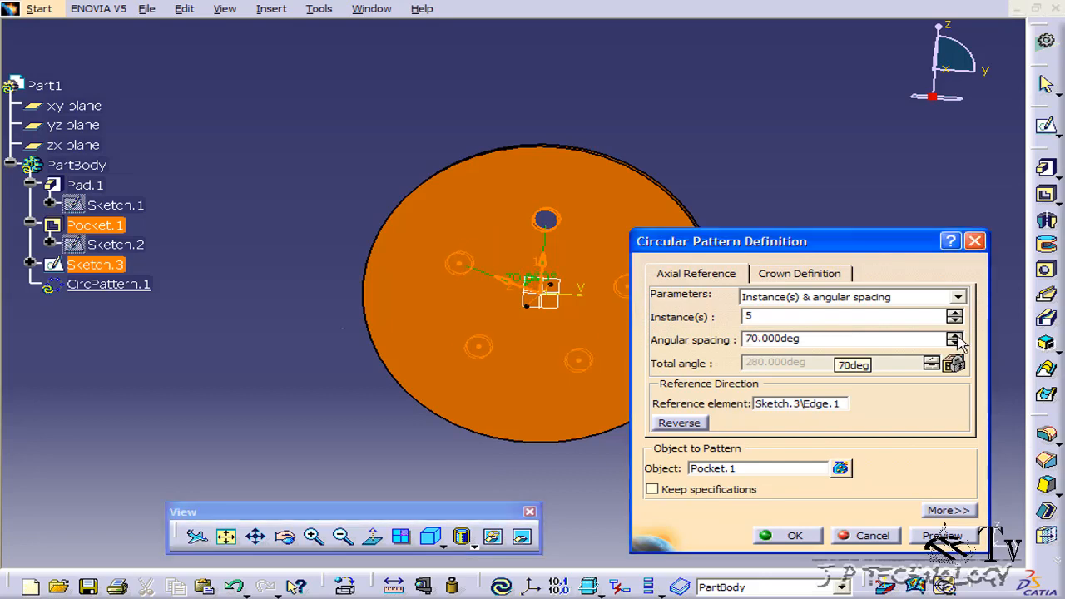
- Reduce the circular pattern's angular spacing to 30 degrees
click(954, 343)
click(954, 343)
click(955, 342)
click(955, 343)
click(954, 342)
click(955, 343)
click(954, 343)
click(954, 343)
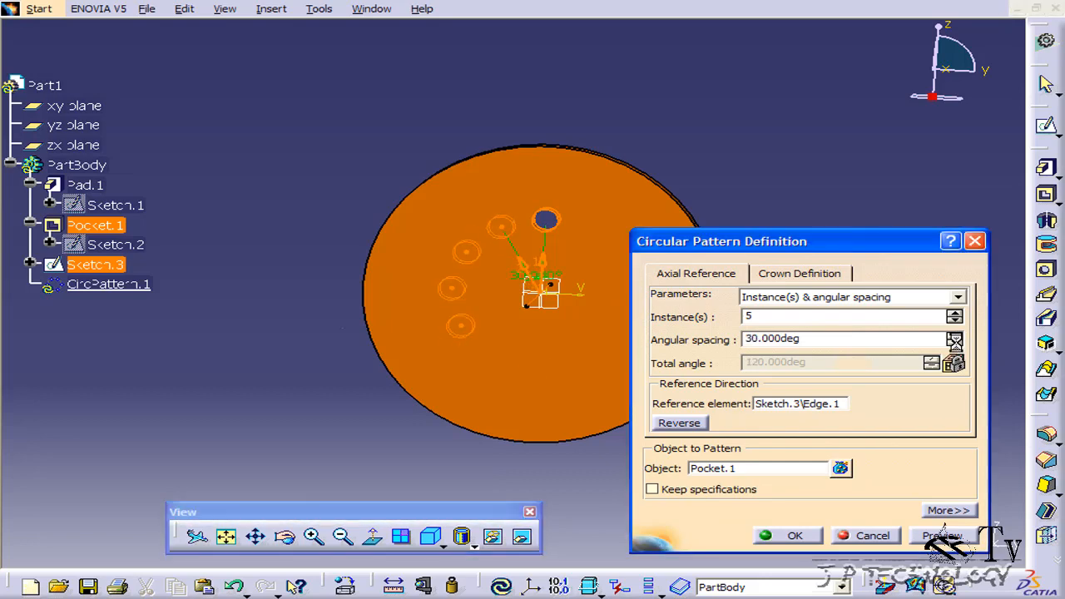
- Set the circular pattern's angular spacing to 45 degrees
click(954, 336)
click(954, 335)
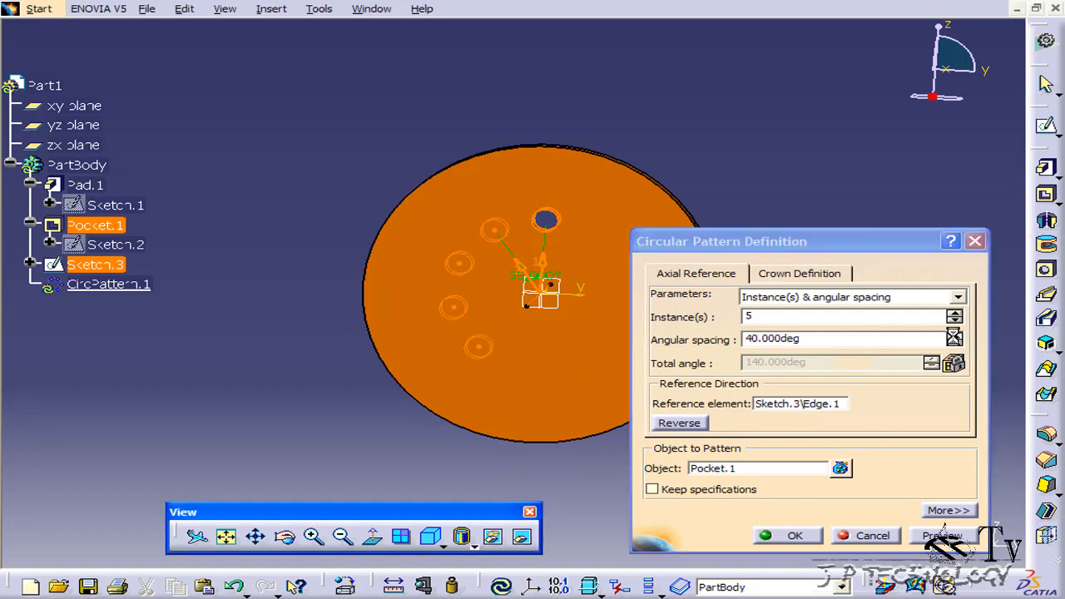
click(955, 335)
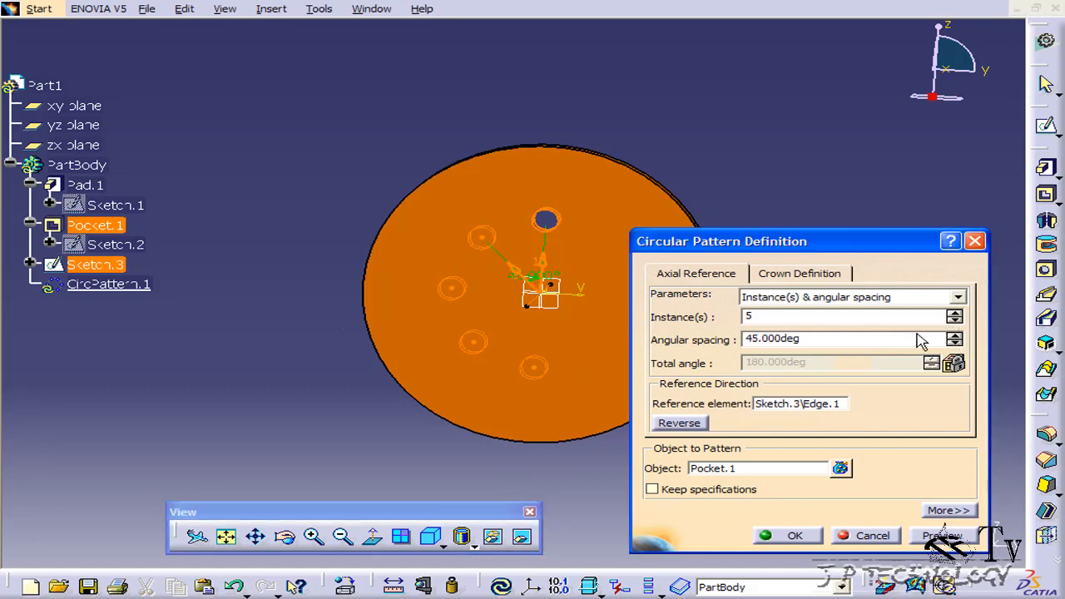
- Set the number of instances to 8 and create the circular pattern of holes
click(954, 313)
click(954, 313)
click(954, 314)
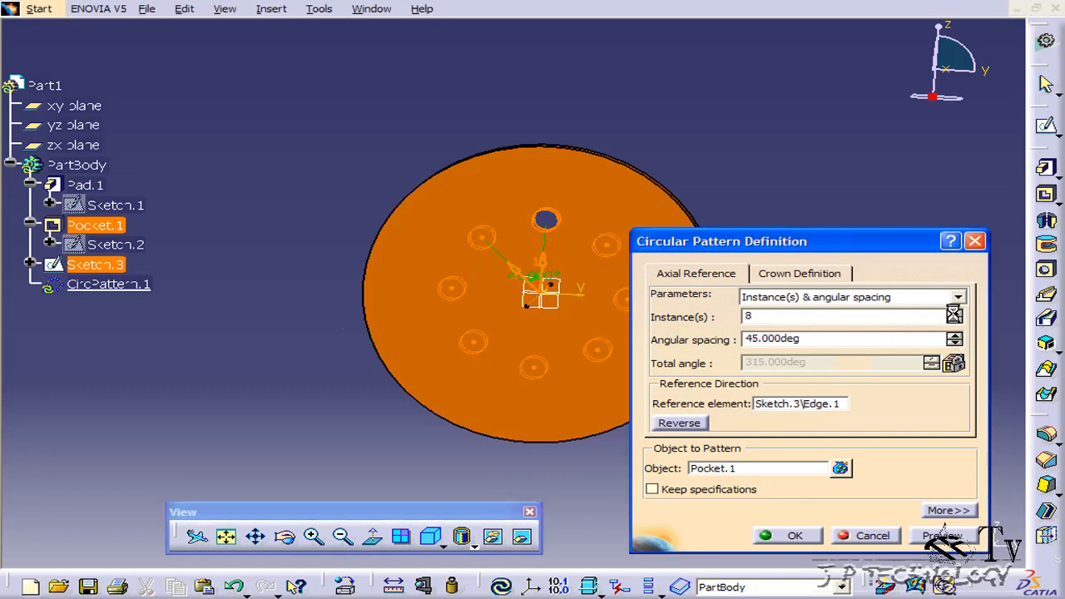
click(793, 536)
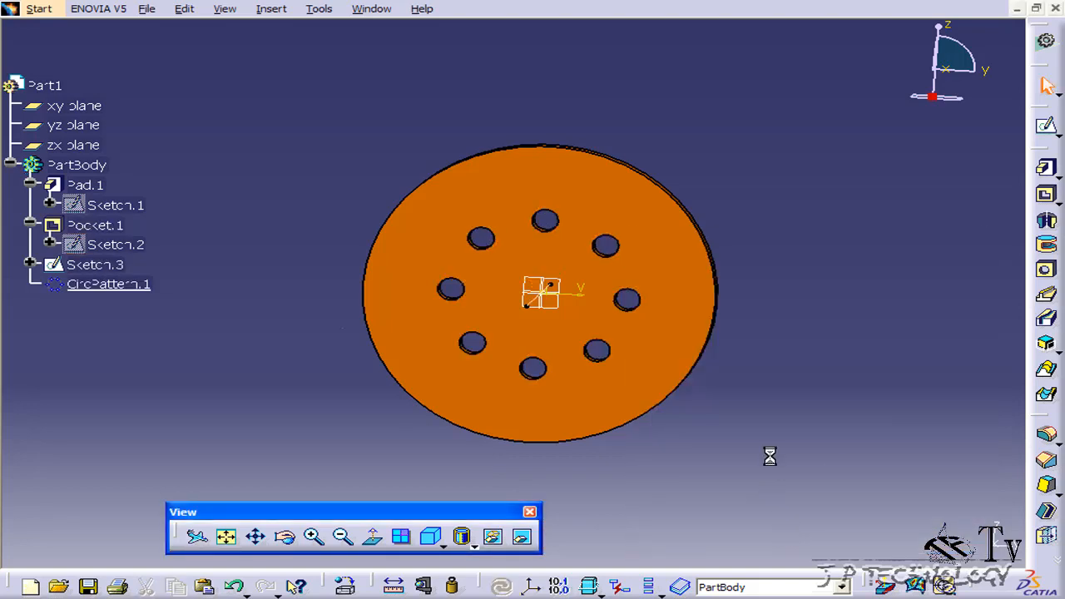
- Edit the pocket's sketch, Sketch.2, setting the hole circle's diameter to 25 mm, and finish the sketch
middle_drag(845, 464, 514, 268)
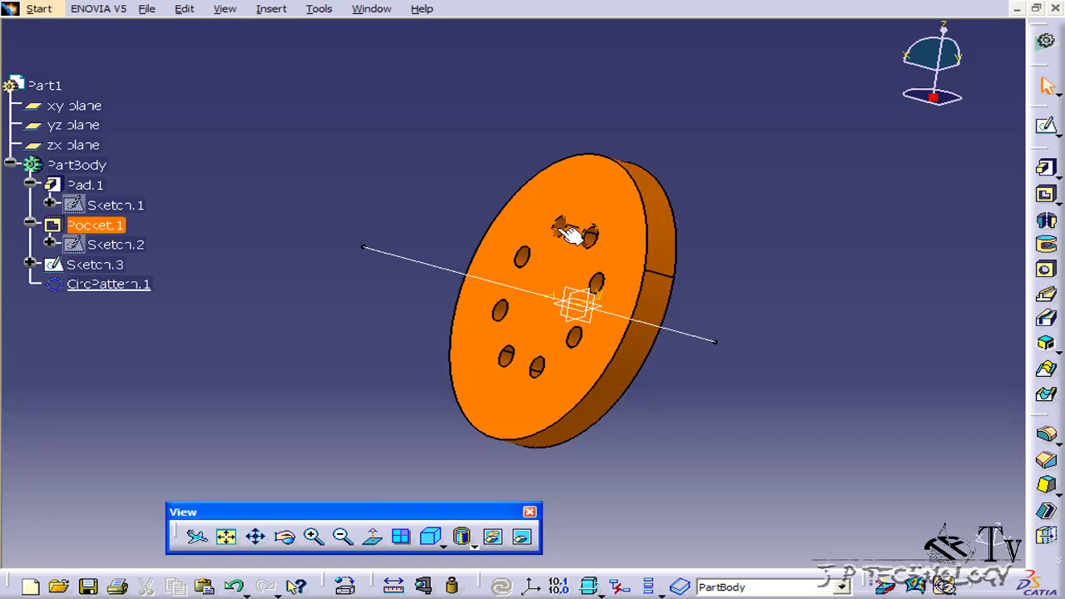
double_click(99, 246)
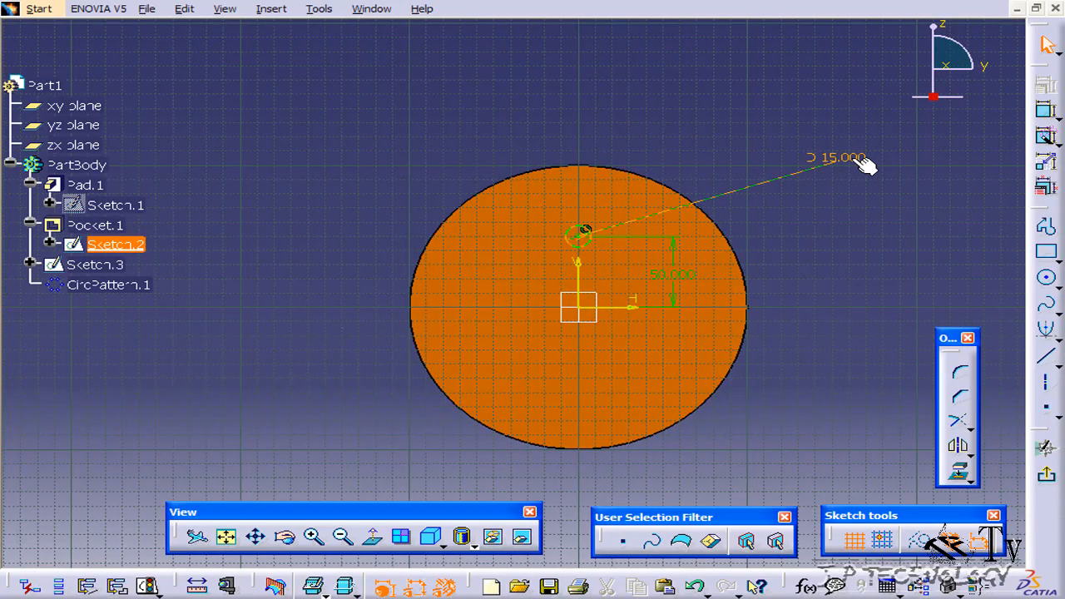
double_click(864, 162)
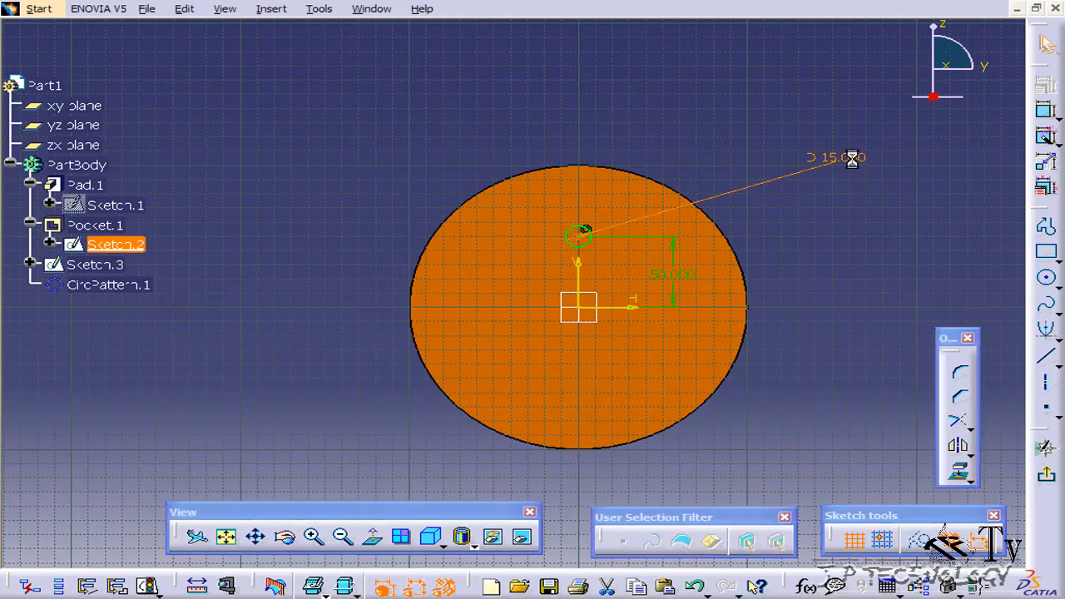
text(25)
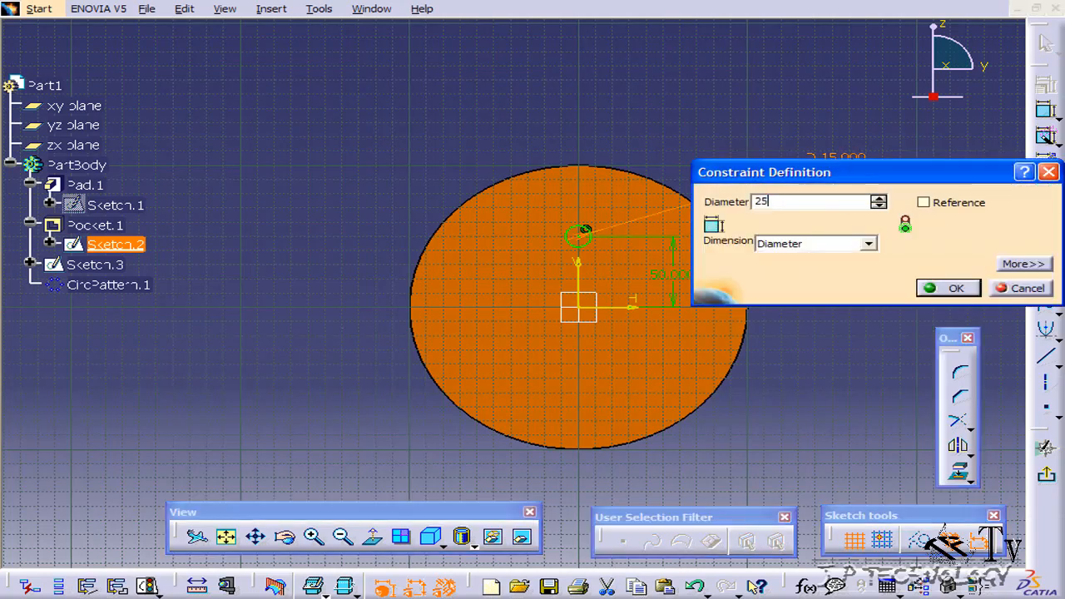
click(948, 288)
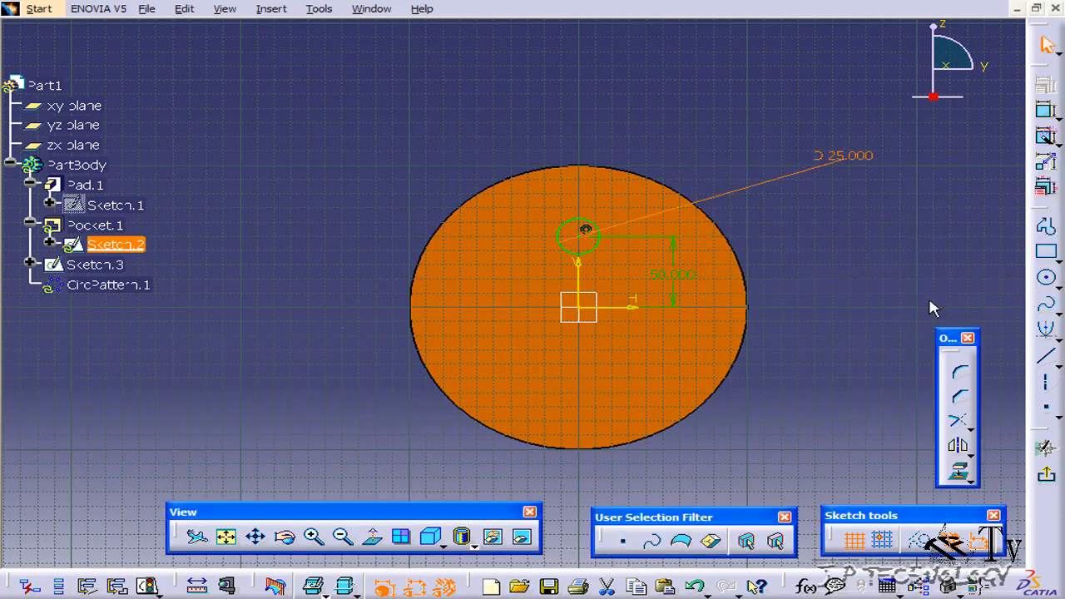
click(1045, 471)
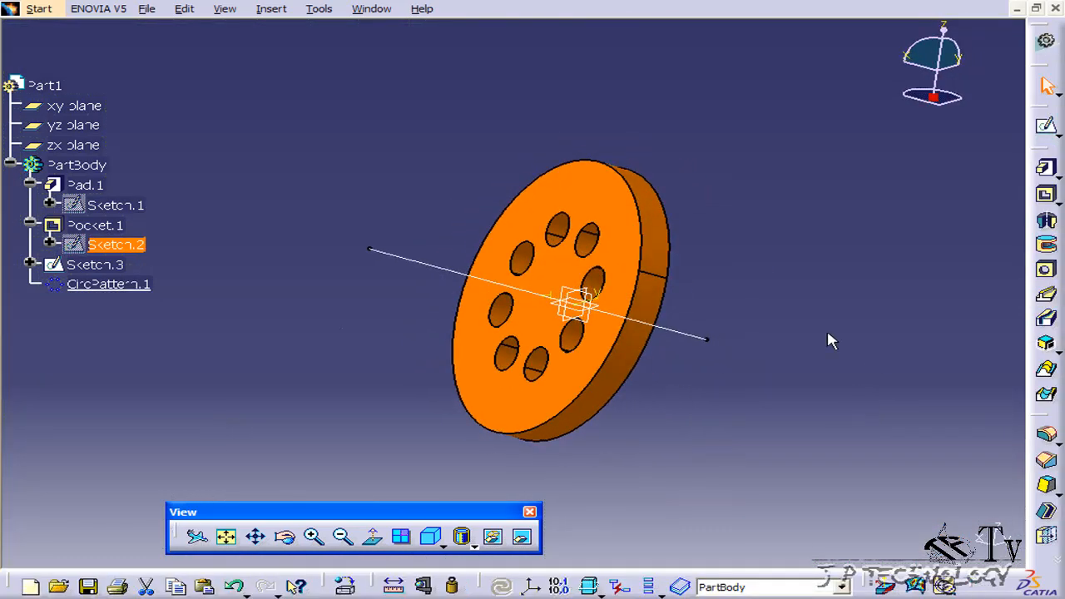
- Delete the circular pattern CircPattern.1 from the part
mouse_move(828, 335)
middle_down()
mouse_move(720, 278)
mouse_move(837, 357)
mouse_move(839, 348)
middle_up()
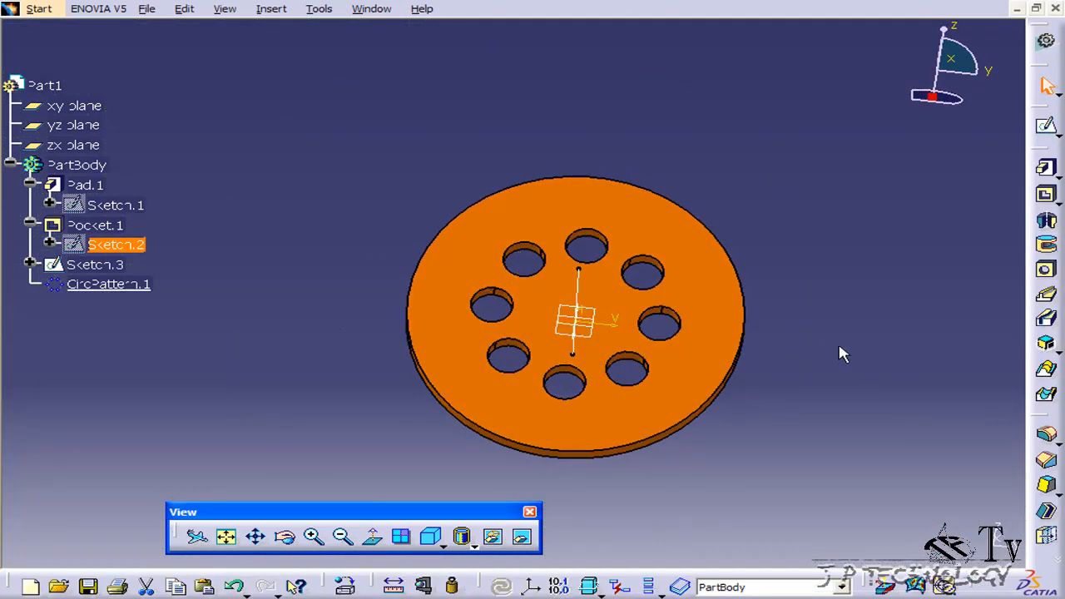
middle_drag(773, 411, 649, 343)
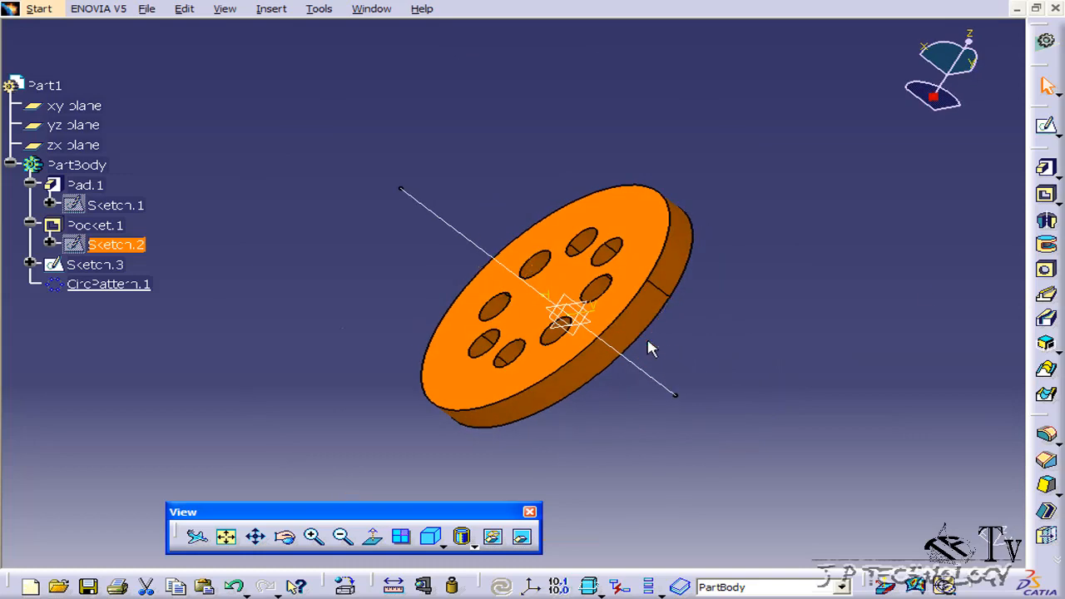
middle_drag(396, 258, 432, 301)
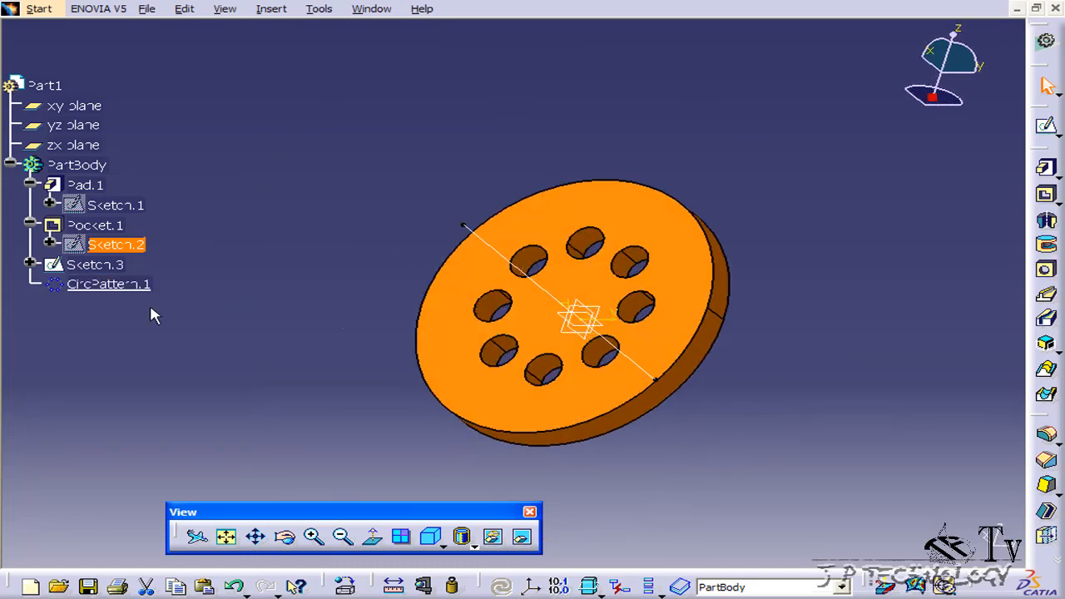
click(107, 284)
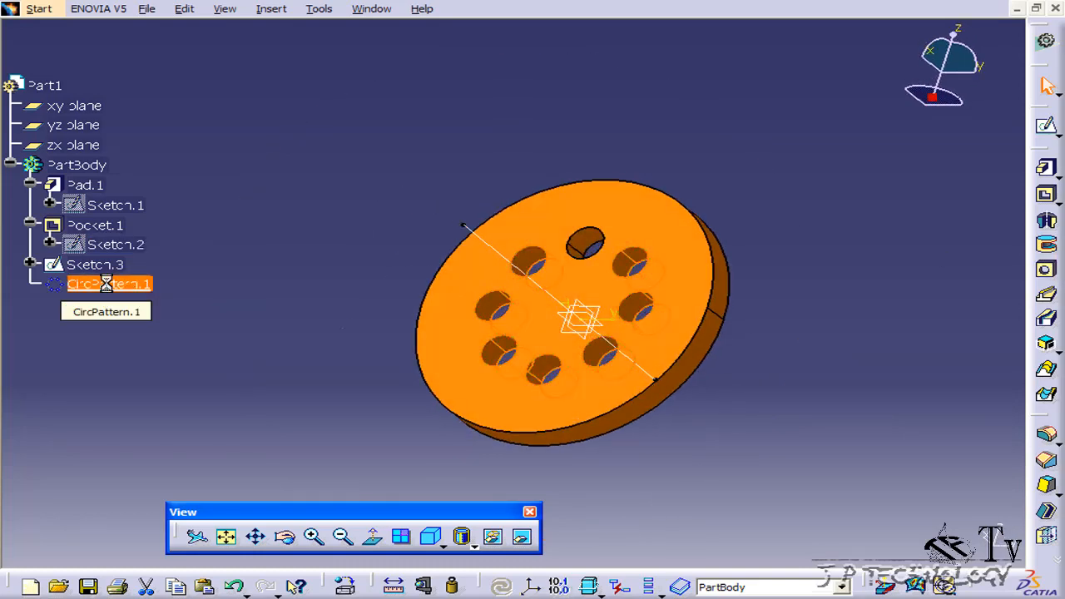
key(Delete)
click(886, 542)
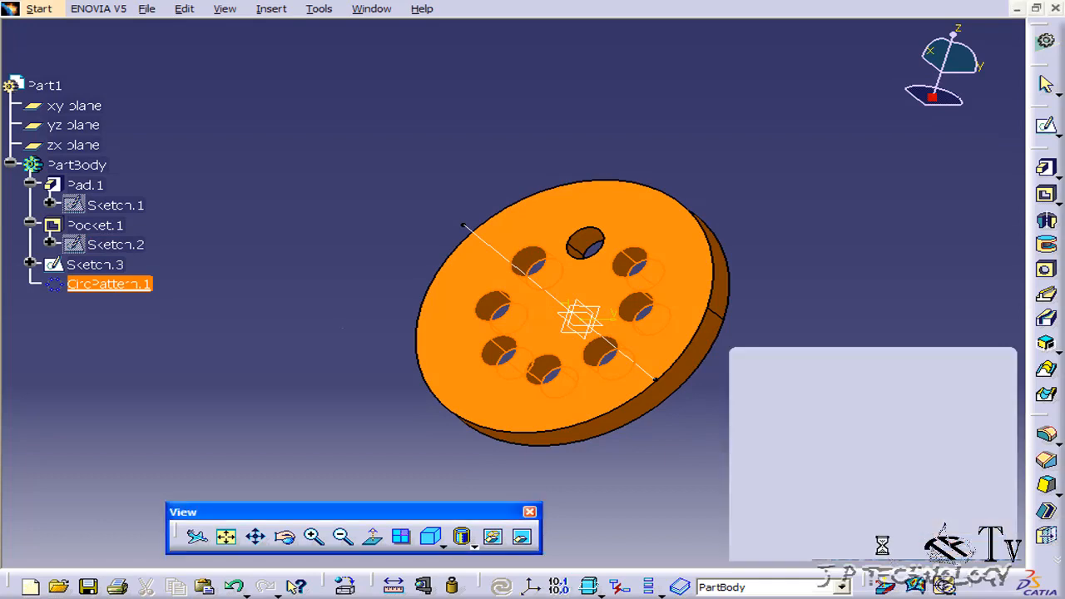
- In Sketch.3, replace the central axis line with an equally long horizontal line slightly below it, and finish the sketch
double_click(480, 238)
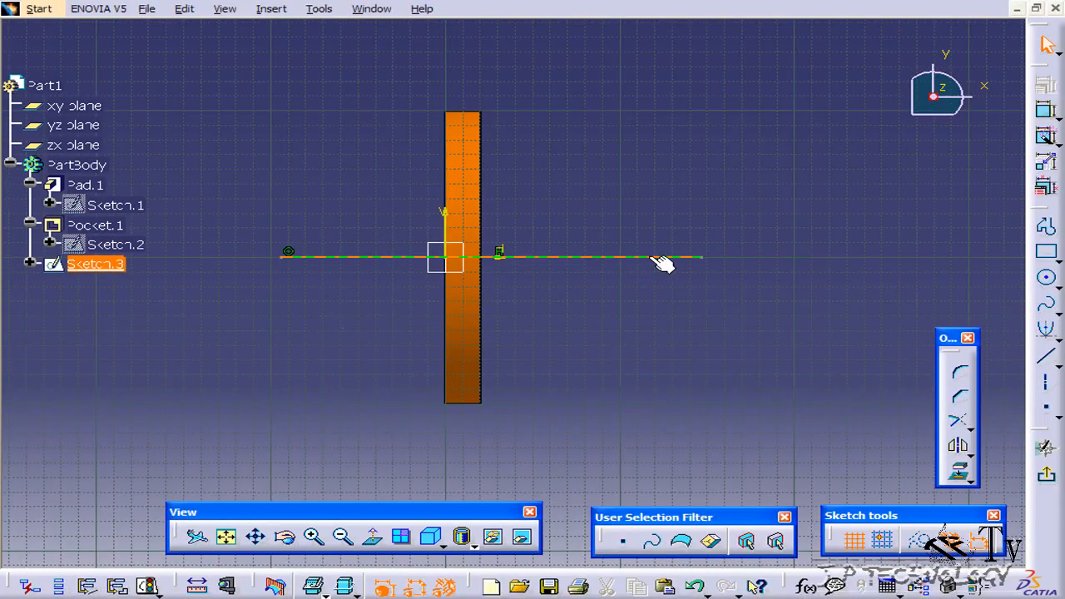
click(1049, 359)
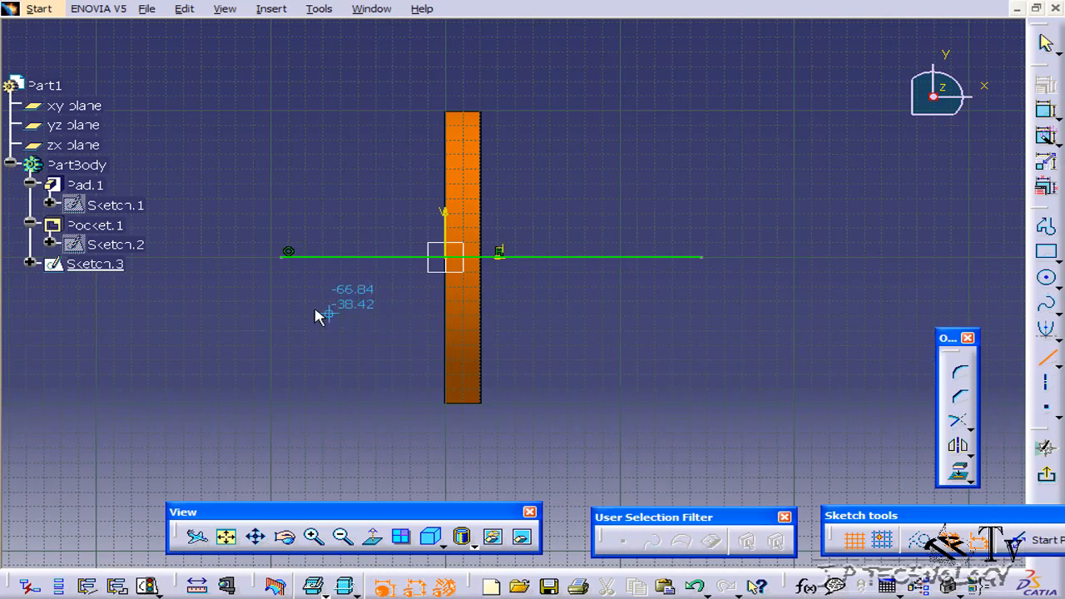
click(283, 289)
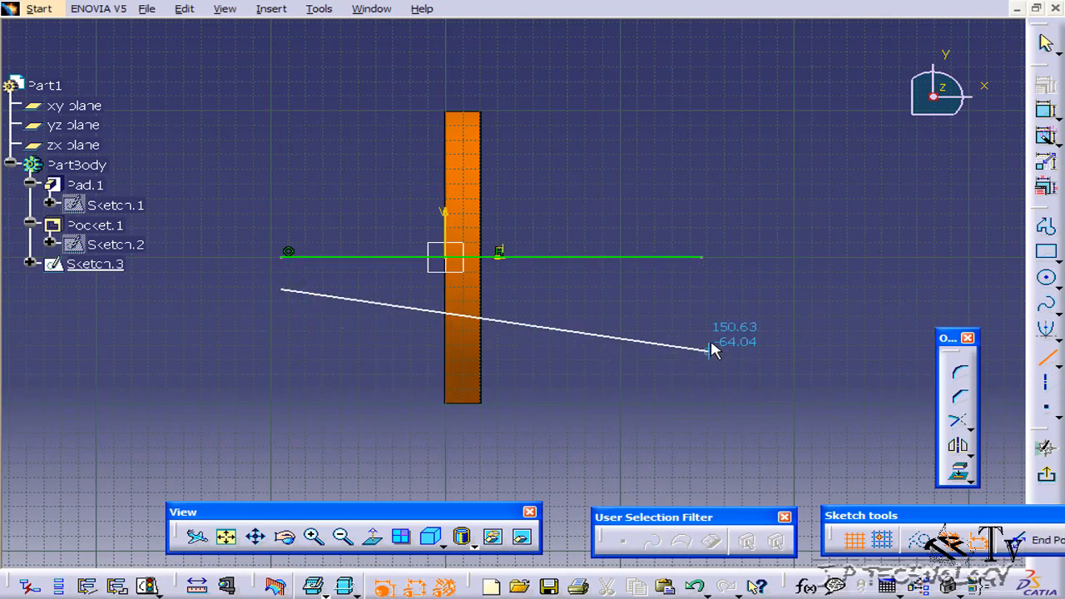
click(699, 288)
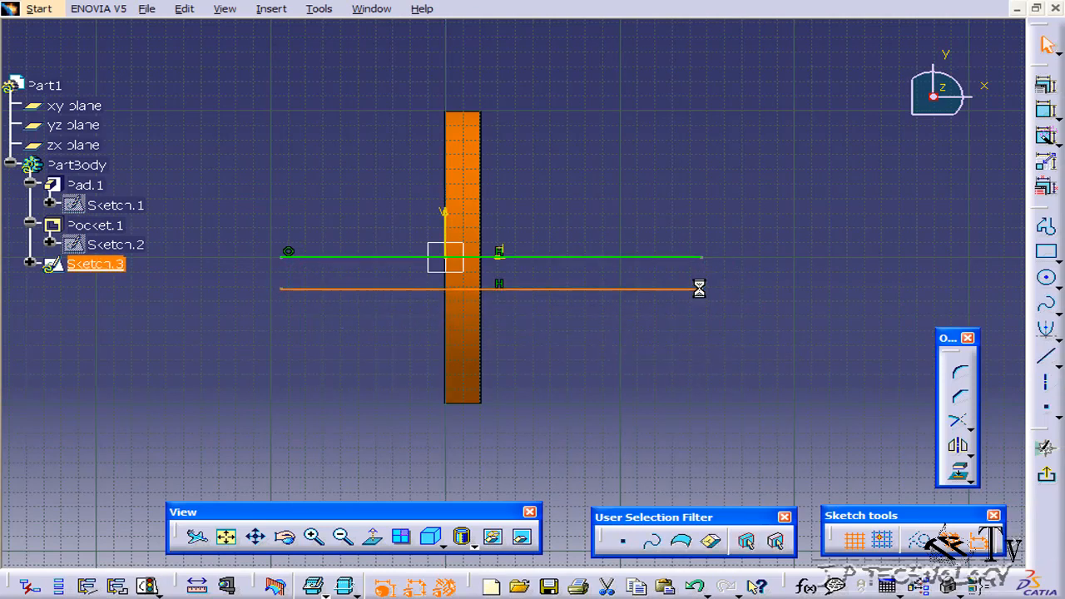
click(620, 261)
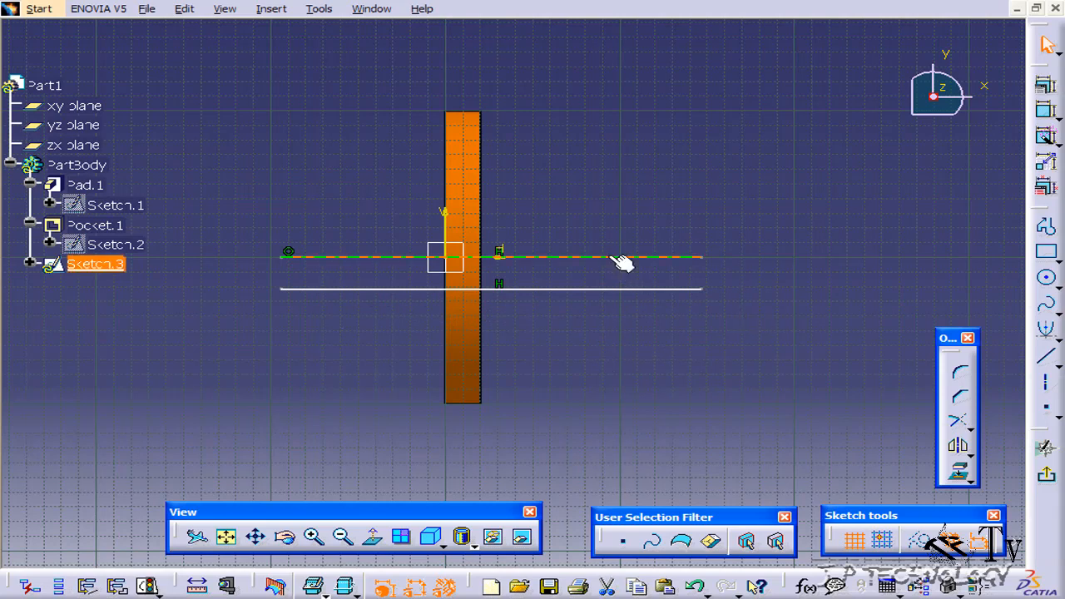
key(Delete)
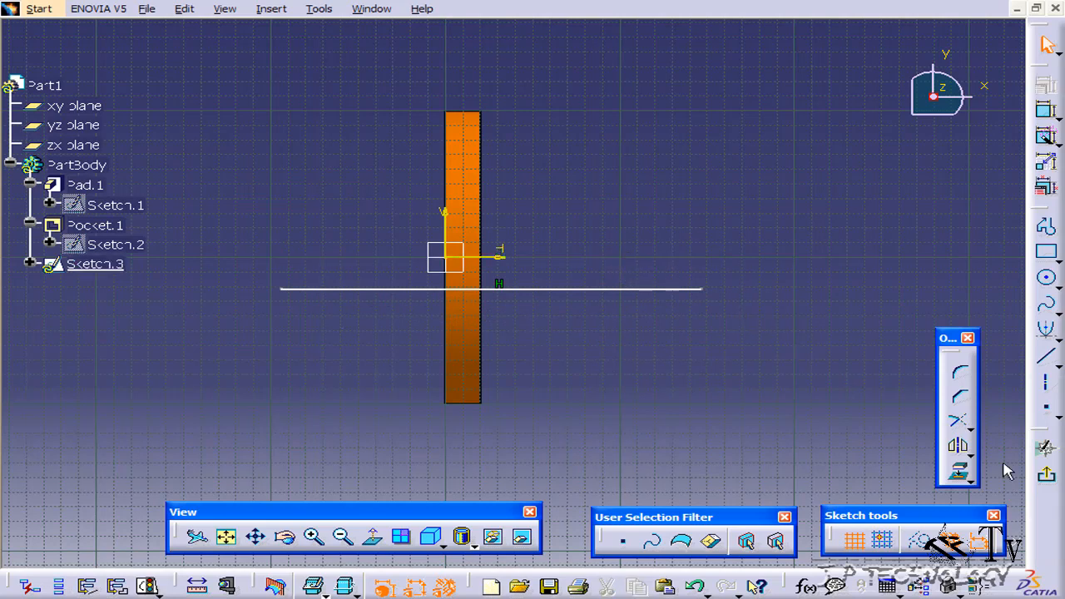
click(1046, 477)
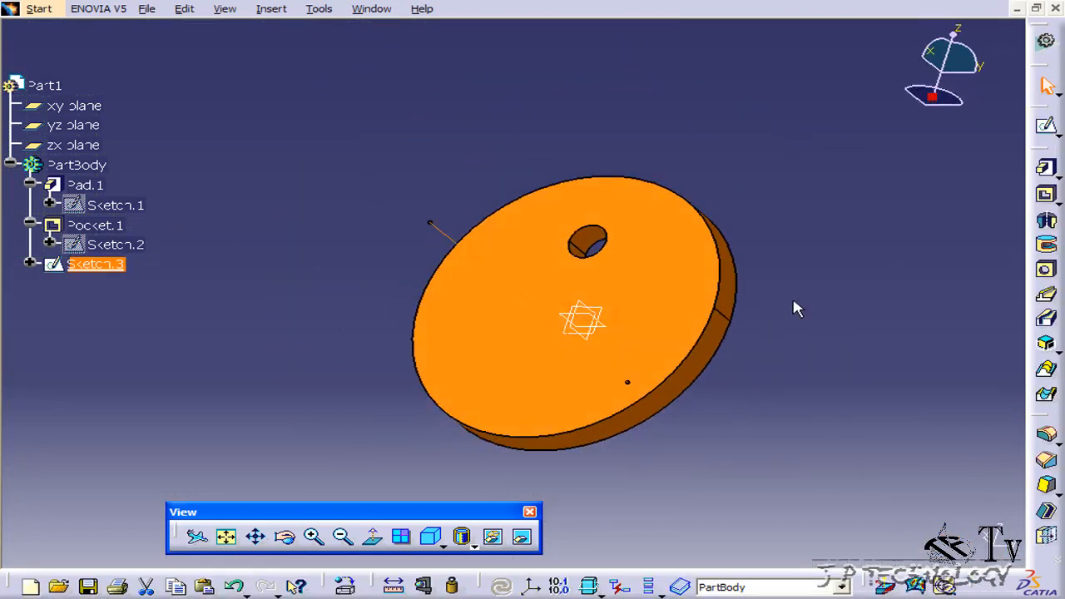
- Start a new circular pattern and set its number of instances to 8
click(456, 136)
middle_drag(564, 267, 716, 357)
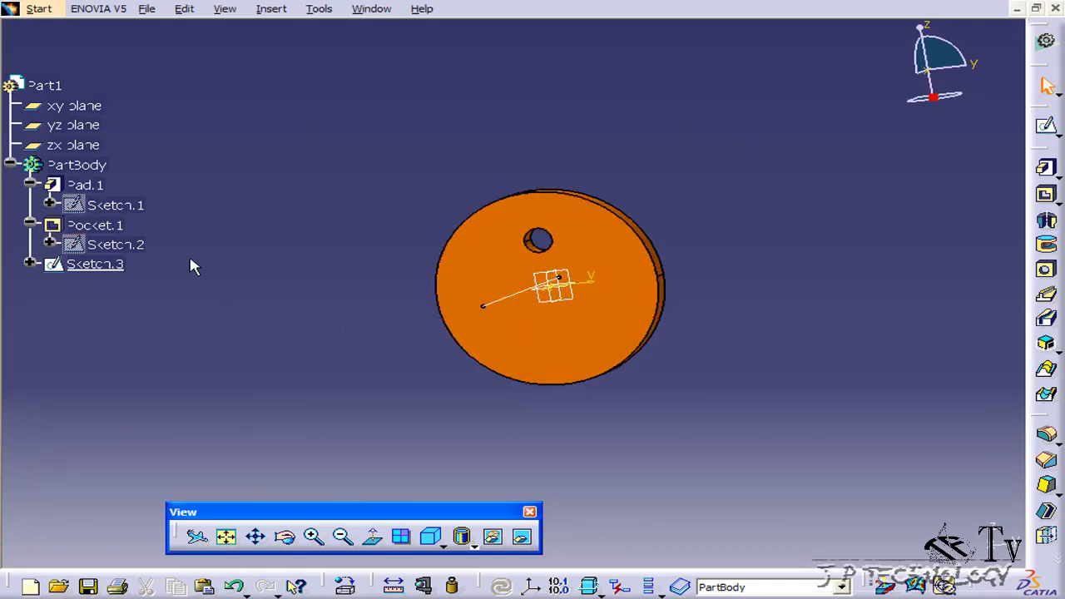
click(272, 9)
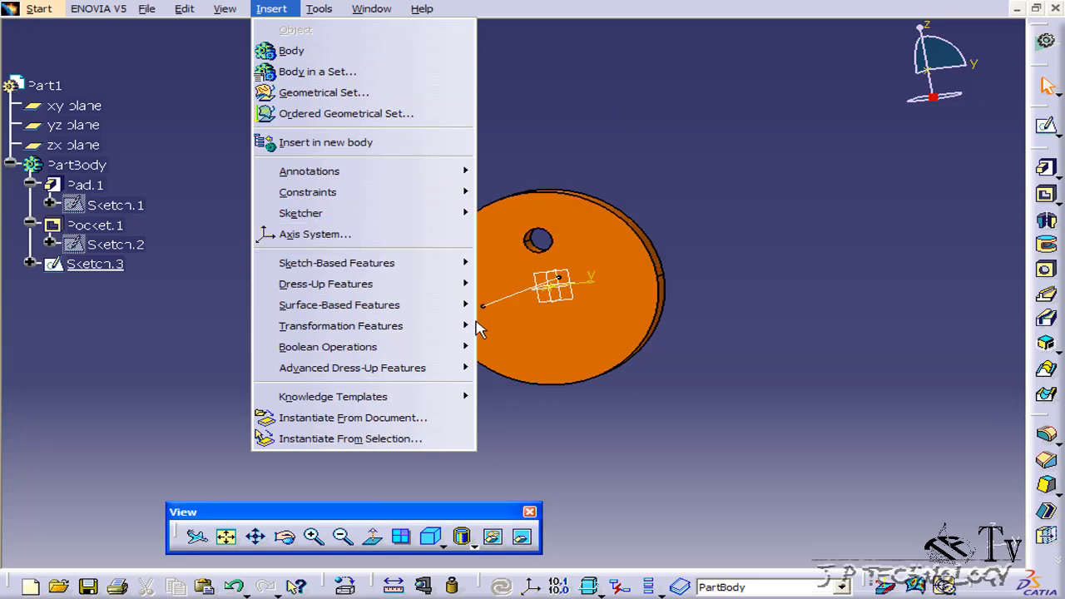
mouse_move(416, 355)
mouse_move(405, 328)
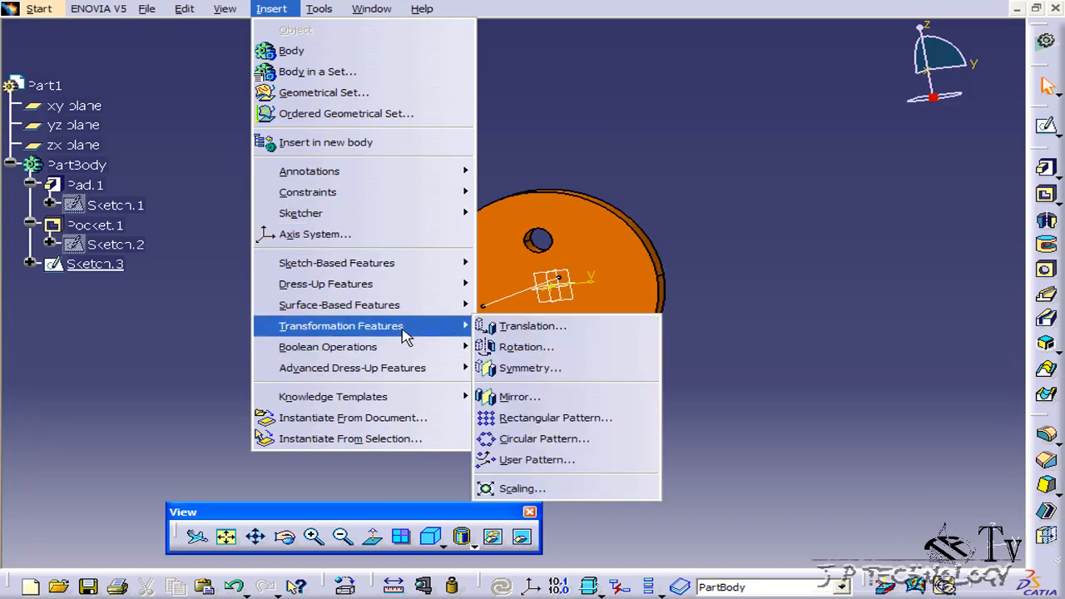
click(577, 445)
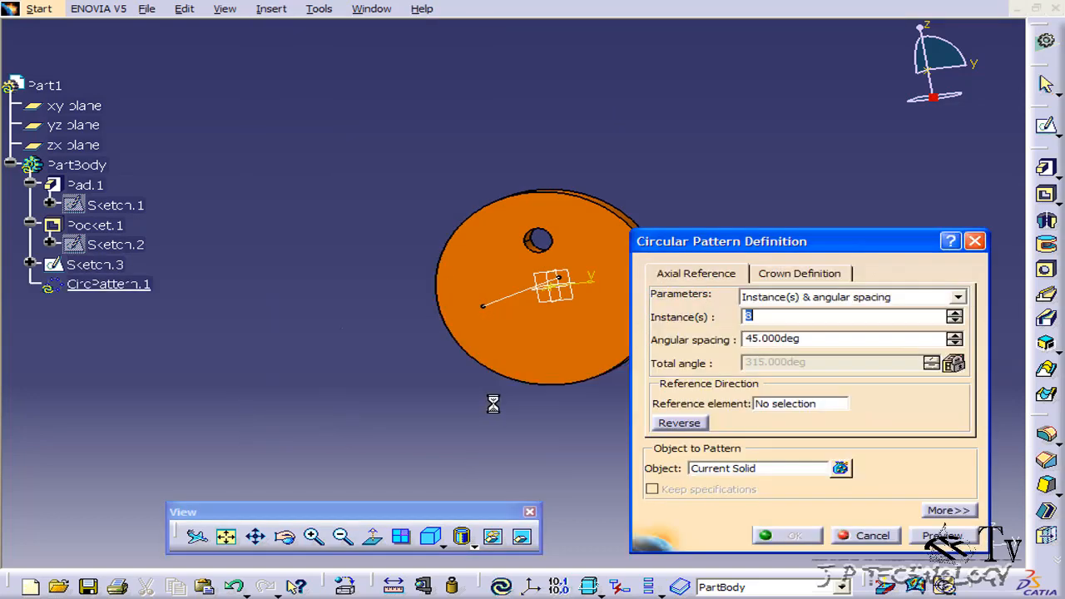
text(8)
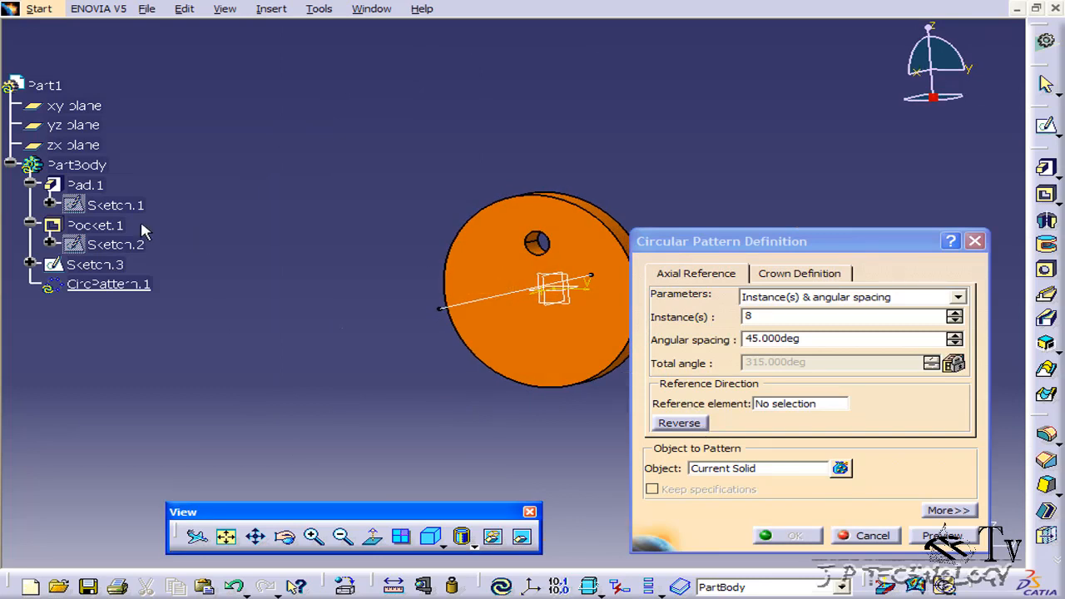
- Choose Pocket.1 as the object and the offset line of Sketch.3 as the reference element, and create the circular pattern
click(749, 470)
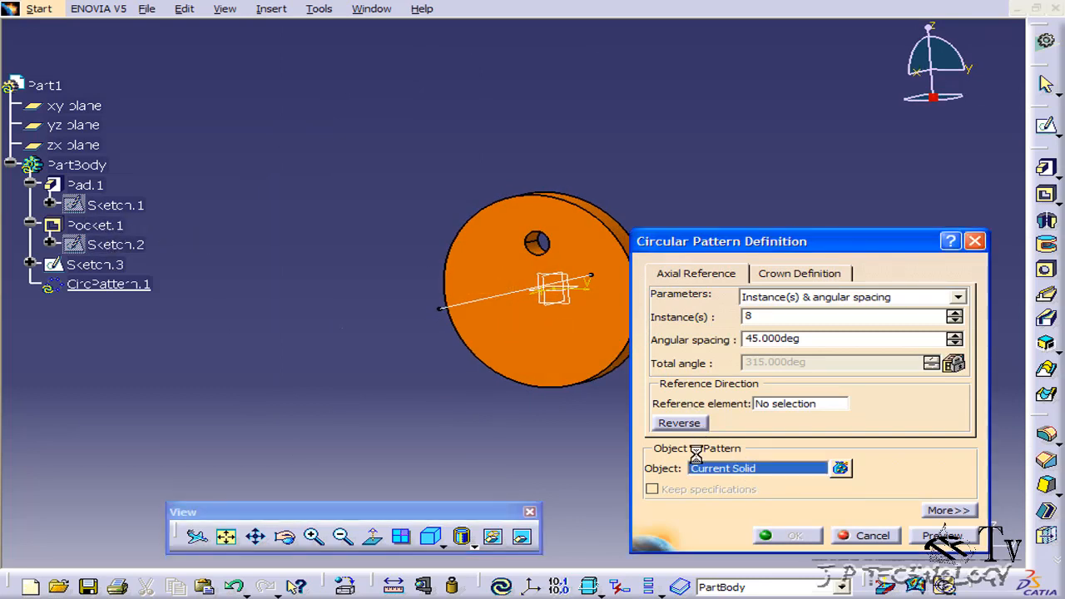
click(96, 229)
click(787, 403)
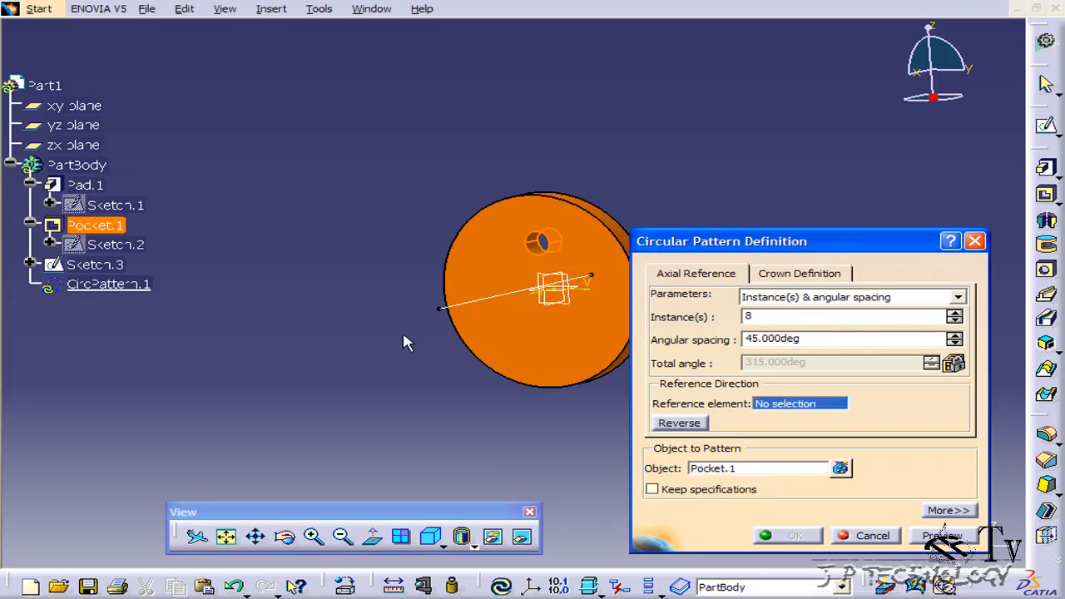
click(442, 306)
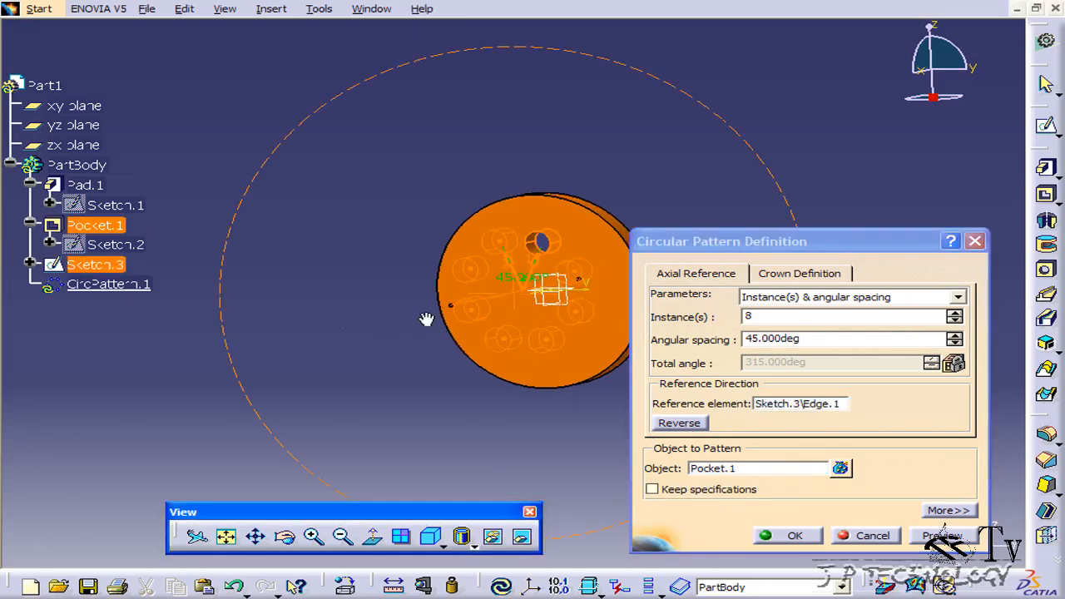
click(786, 535)
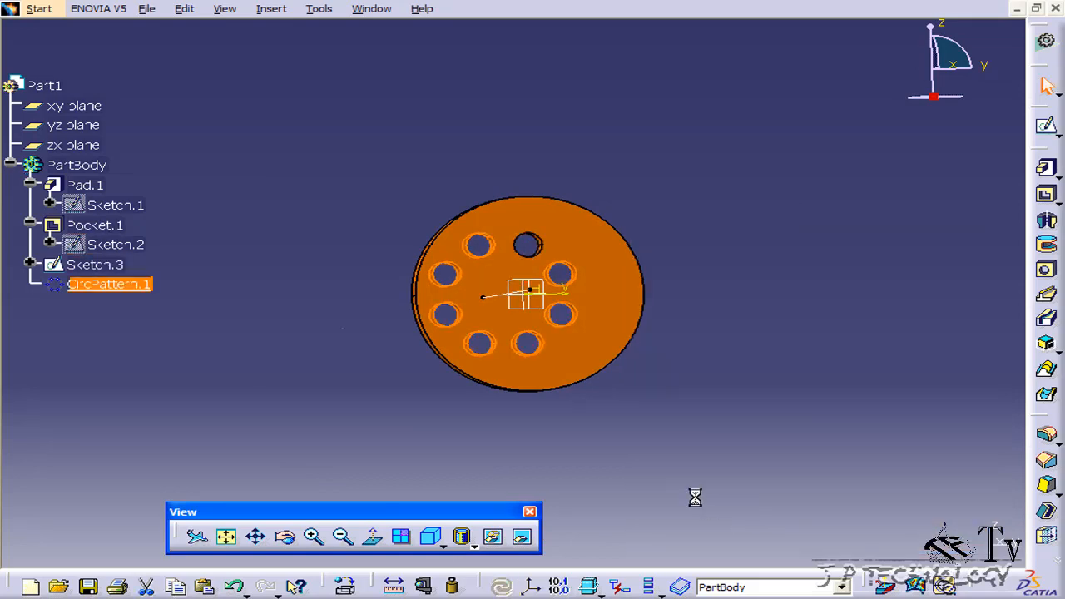
middle_drag(677, 376, 588, 316)
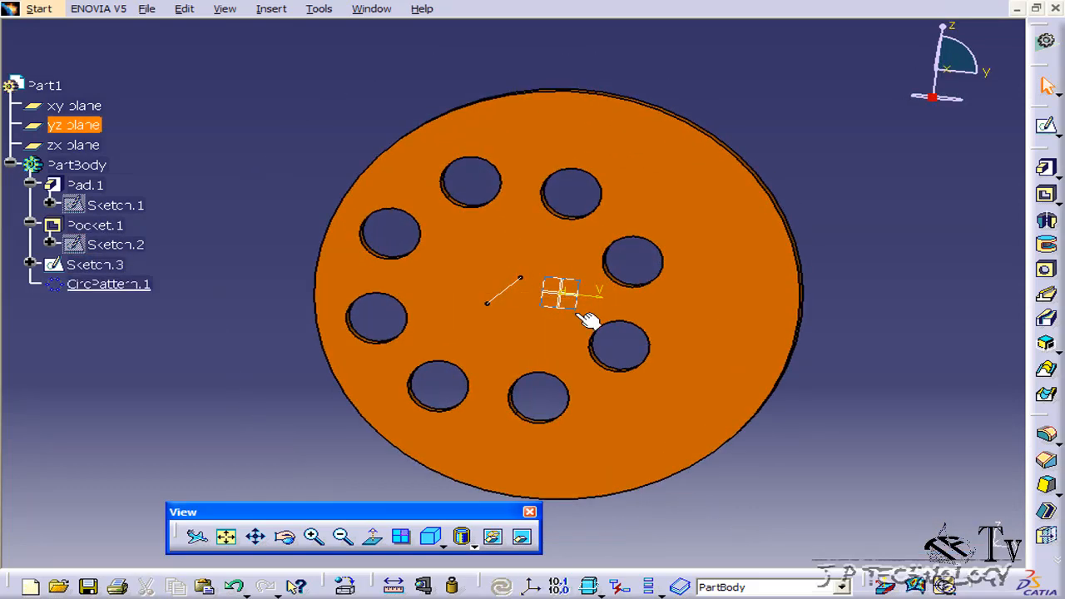
middle_drag(551, 361, 590, 456)
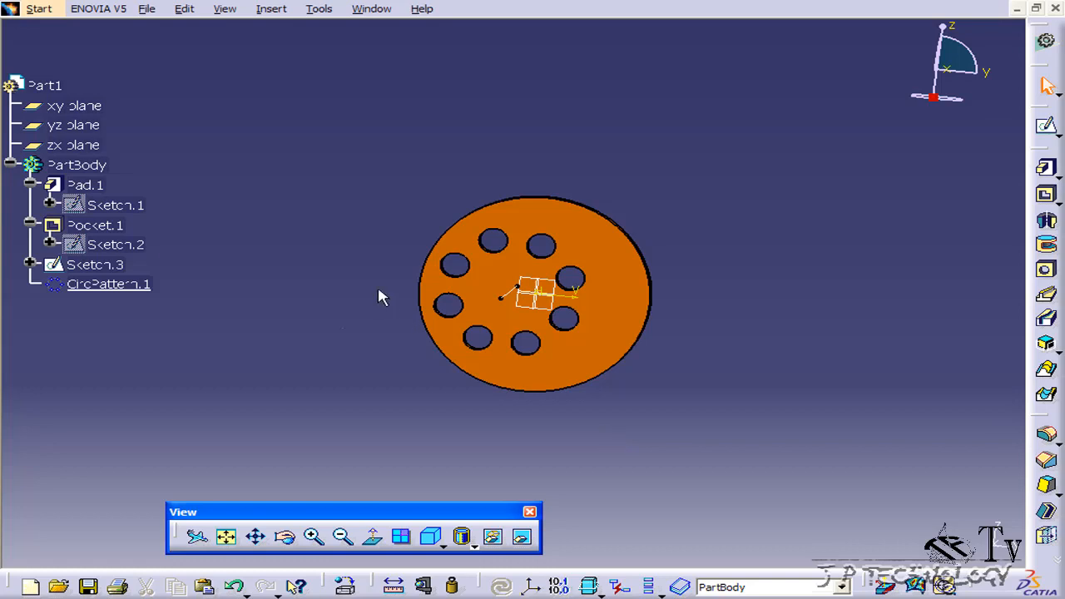
- In Sketch.2, draw a rectangle enclosing the 25 mm circle and finish the sketch to update the pocket and its circular pattern
double_click(107, 244)
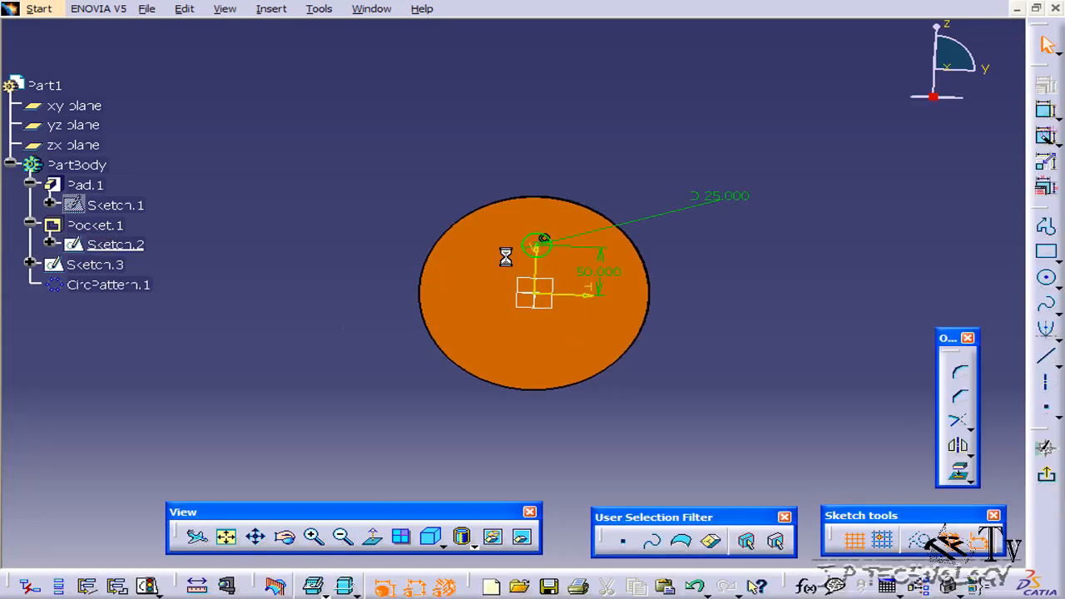
click(1047, 253)
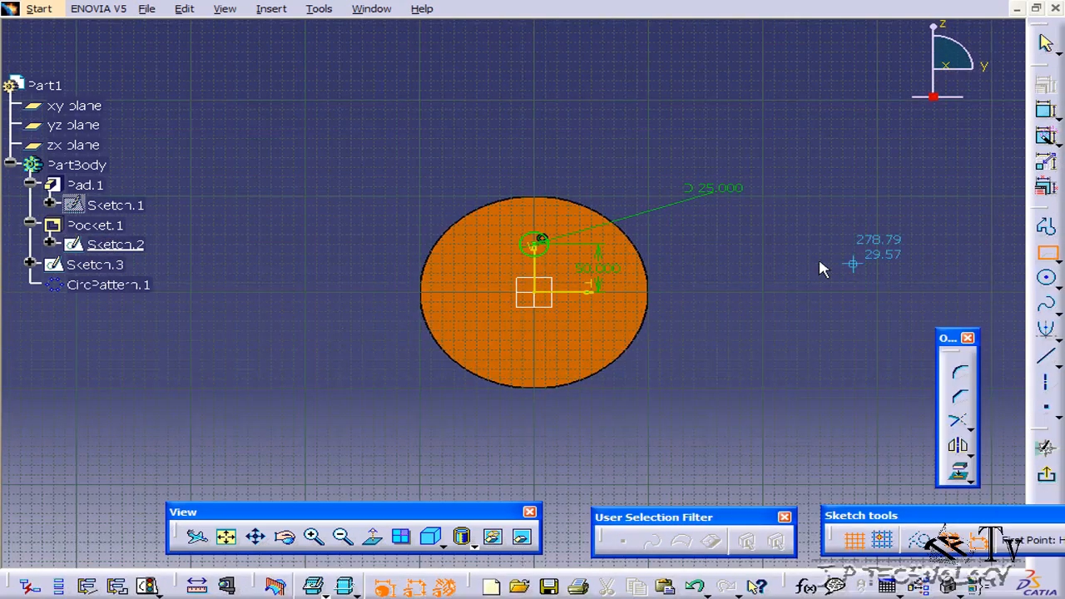
click(512, 227)
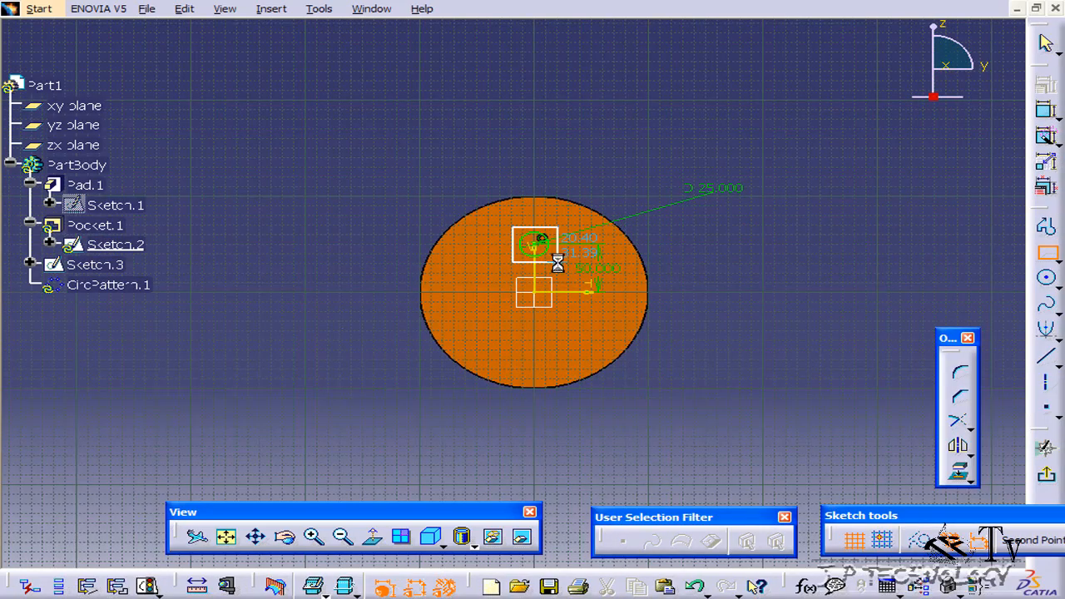
click(558, 261)
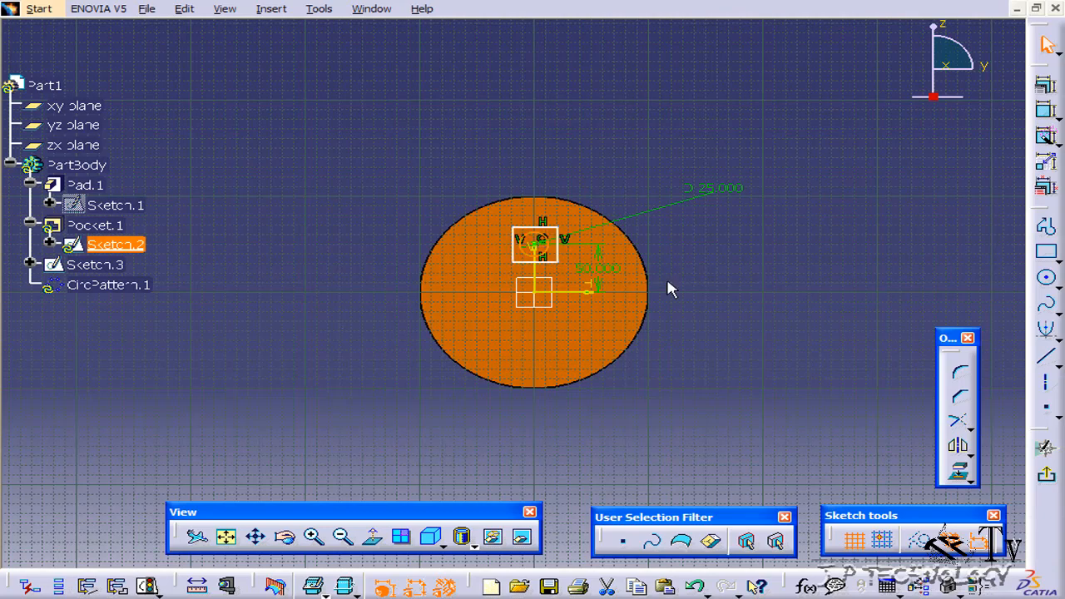
click(1046, 473)
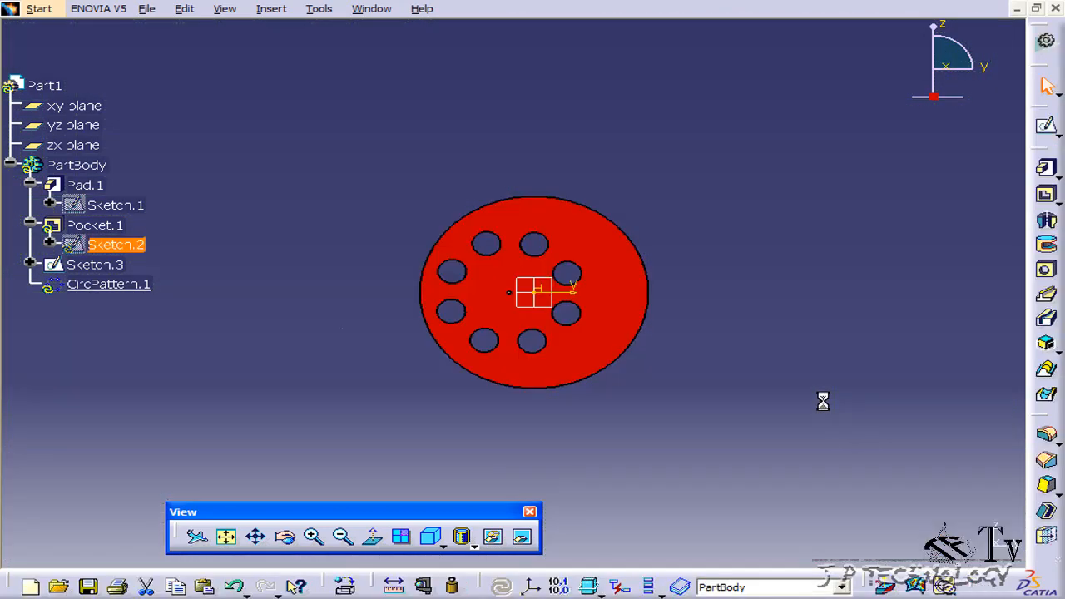
mouse_move(813, 397)
middle_down()
mouse_move(740, 388)
mouse_move(594, 439)
mouse_move(816, 372)
mouse_move(768, 369)
mouse_move(754, 303)
middle_up()
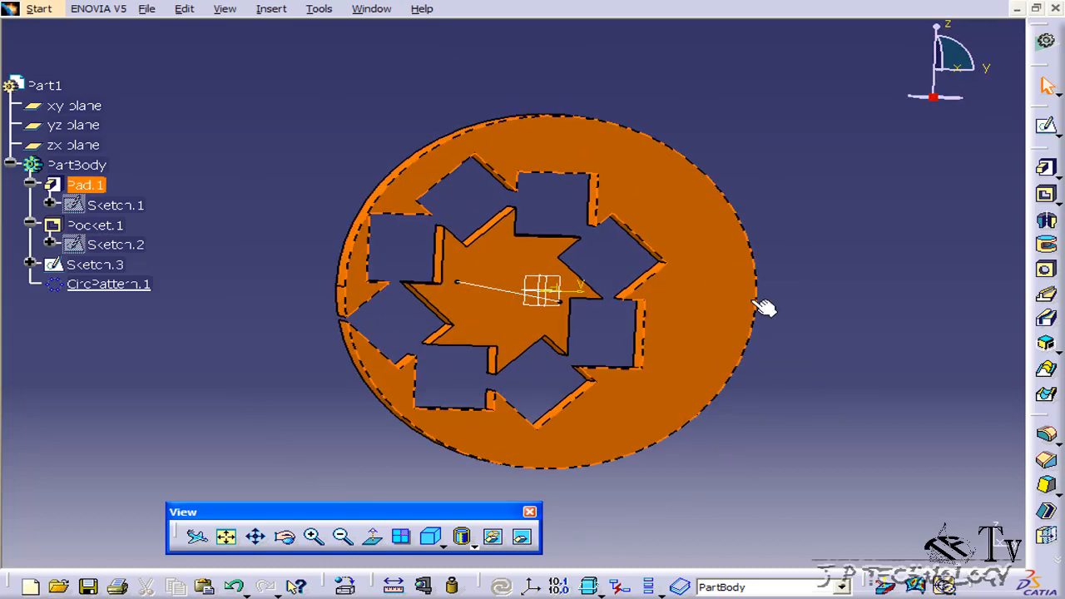